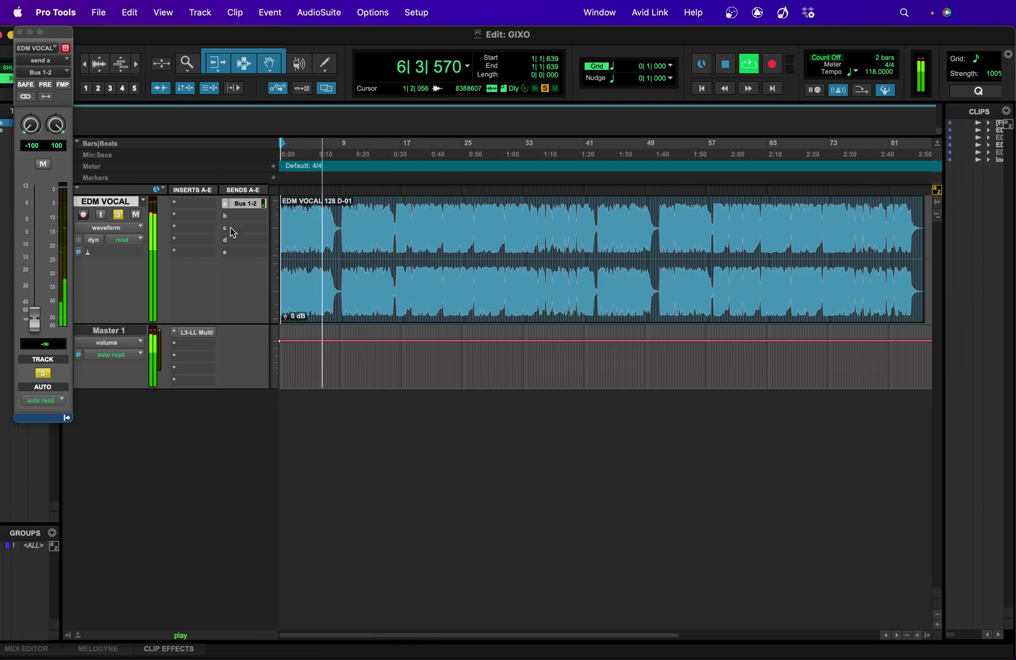
Rename the Bus 1-2 send on the EDM VOCAL track to TAL VOCODER SEND
{"action": "right_click", "coordinate": [249, 206]}
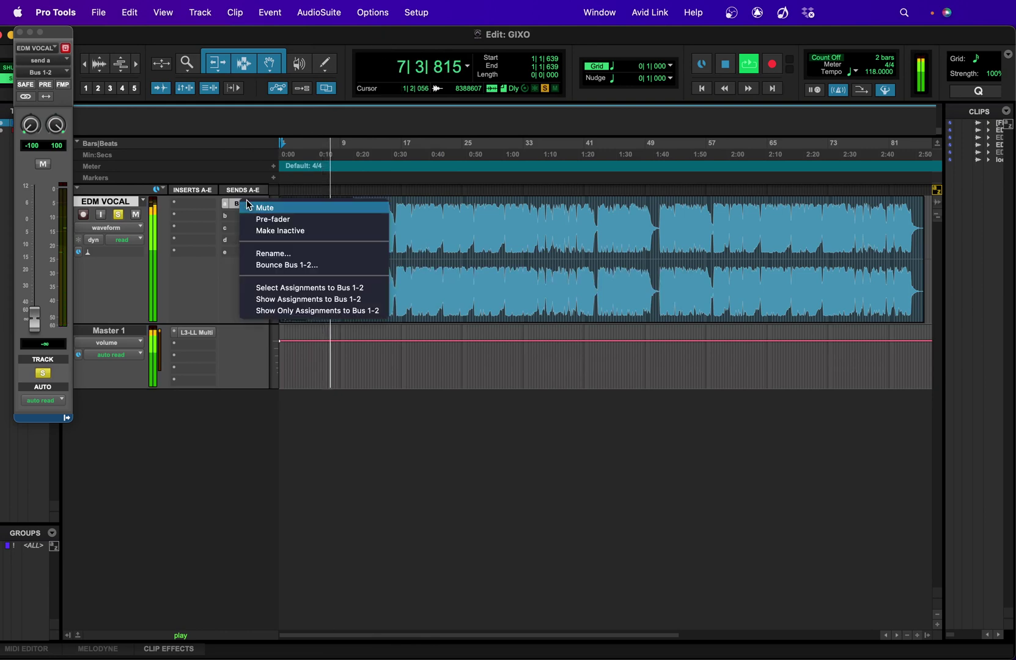
{"action": "left_click", "coordinate": [258, 251]}
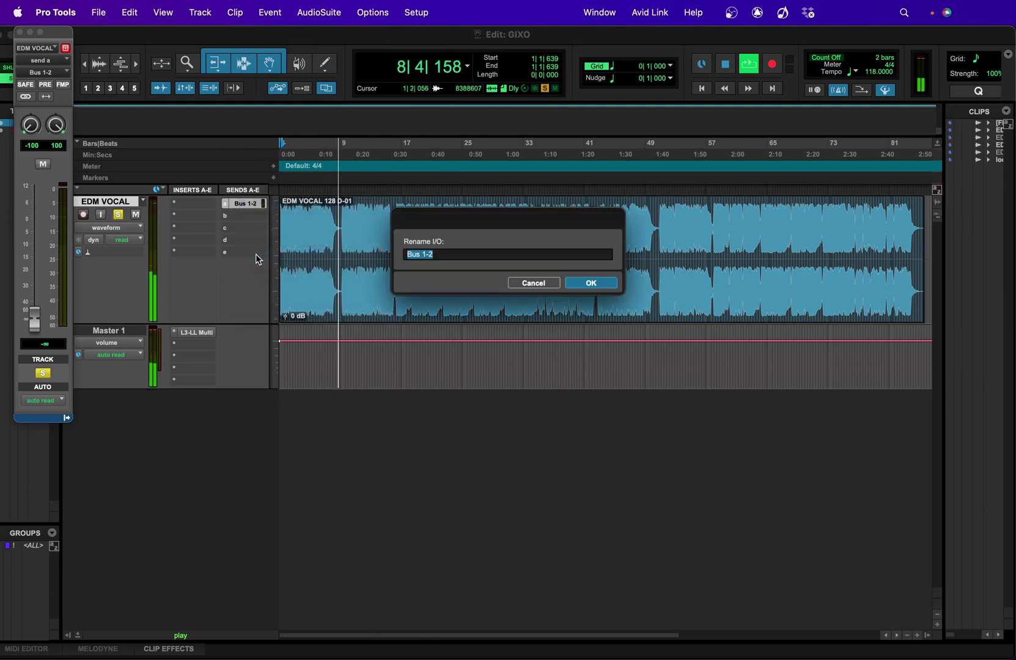
{"action": "type", "text": "ve"}
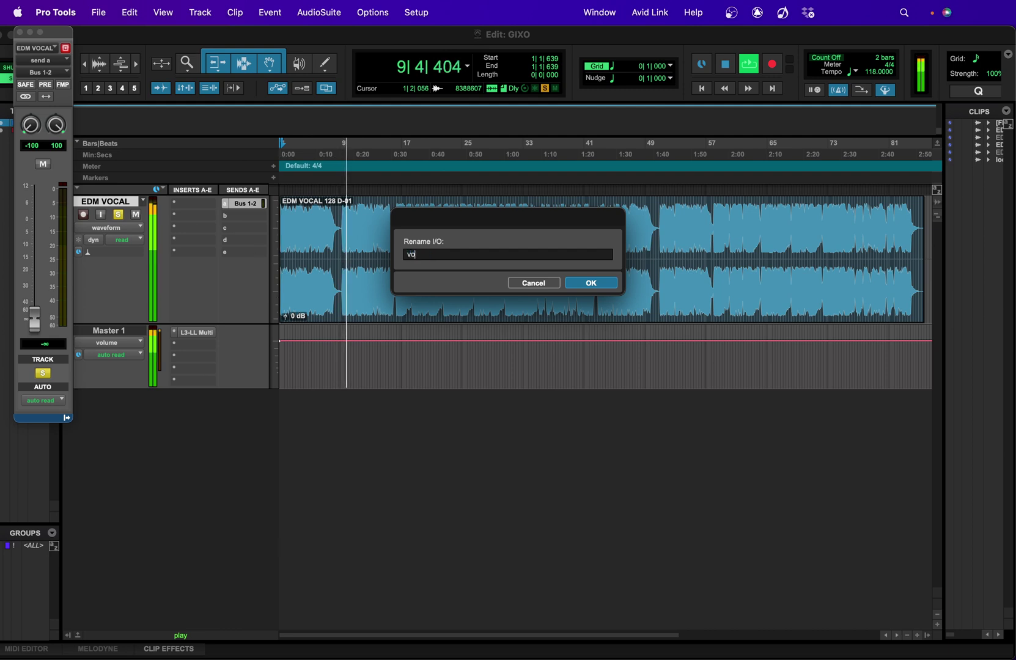
{"action": "key", "text": "BackSpace"}
{"action": "key", "text": "BackSpace"}
{"action": "type", "text": "T"}
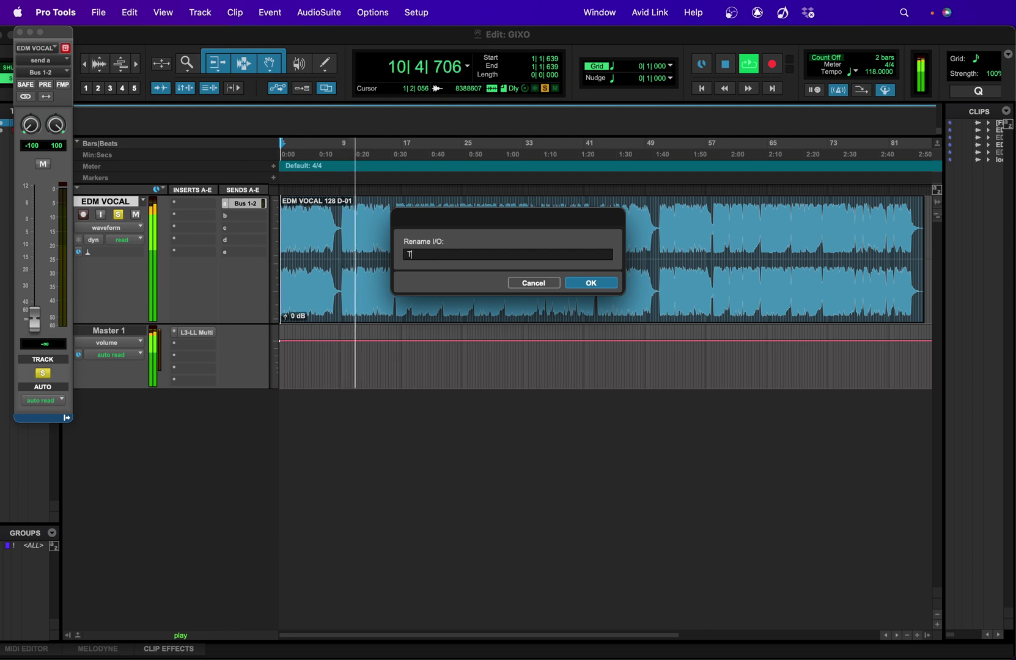
{"action": "type", "text": "AL"}
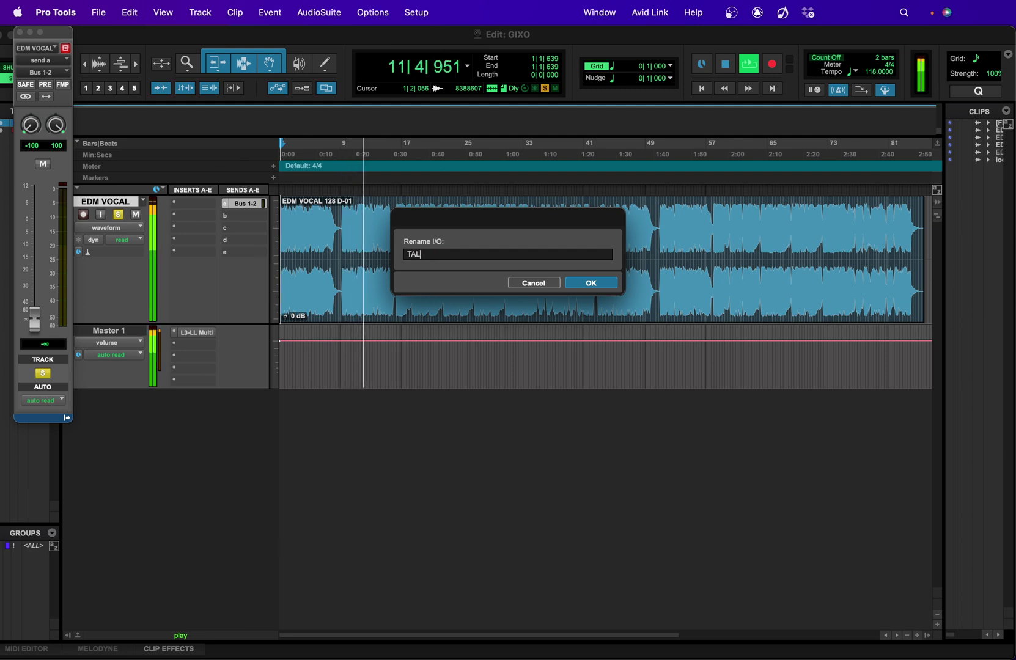
{"action": "type", "text": " VOCODER"}
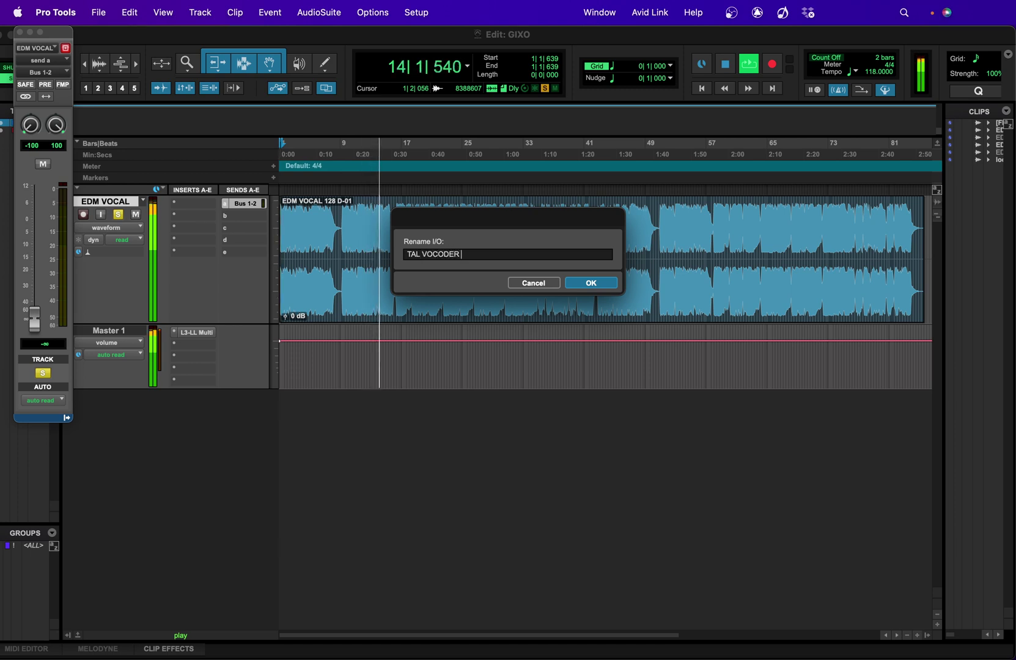
{"action": "type", "text": " SEND"}
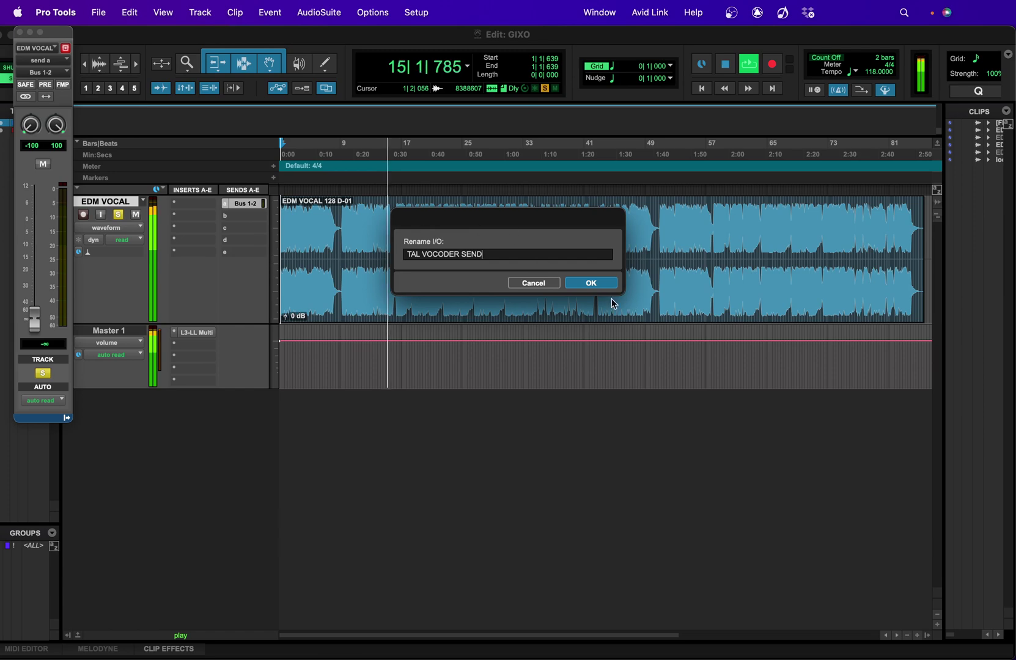
{"action": "left_click", "coordinate": [591, 283]}
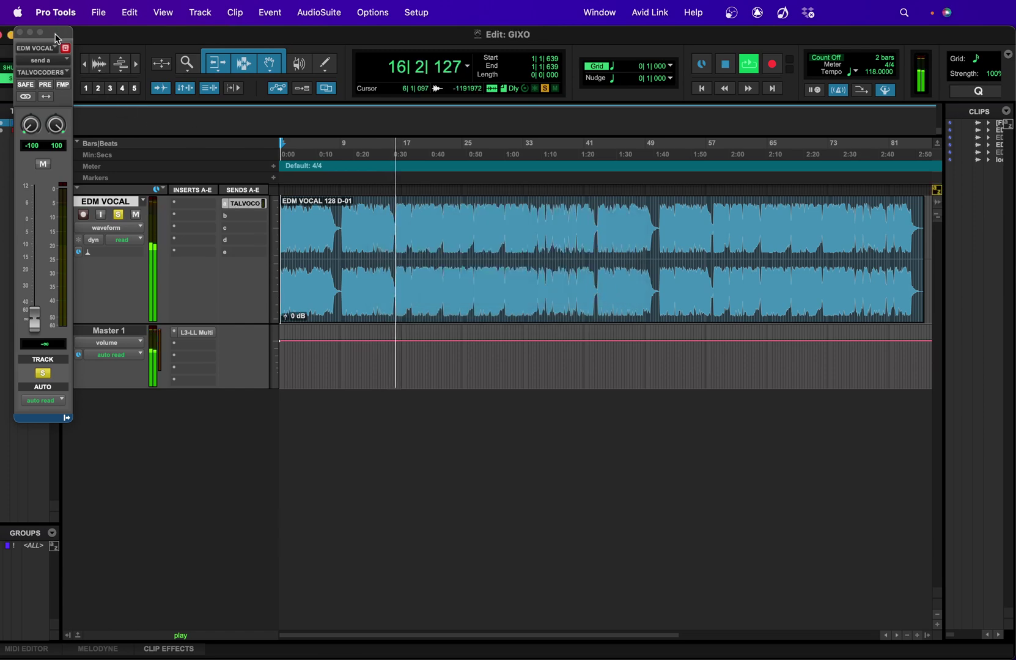
Make the EDM VOCAL track's vocoder send pre-fader, set its level to 0.0 dB, and close the send window
{"action": "left_click_drag", "start_coordinate": [55, 35], "coordinate": [619, 186]}
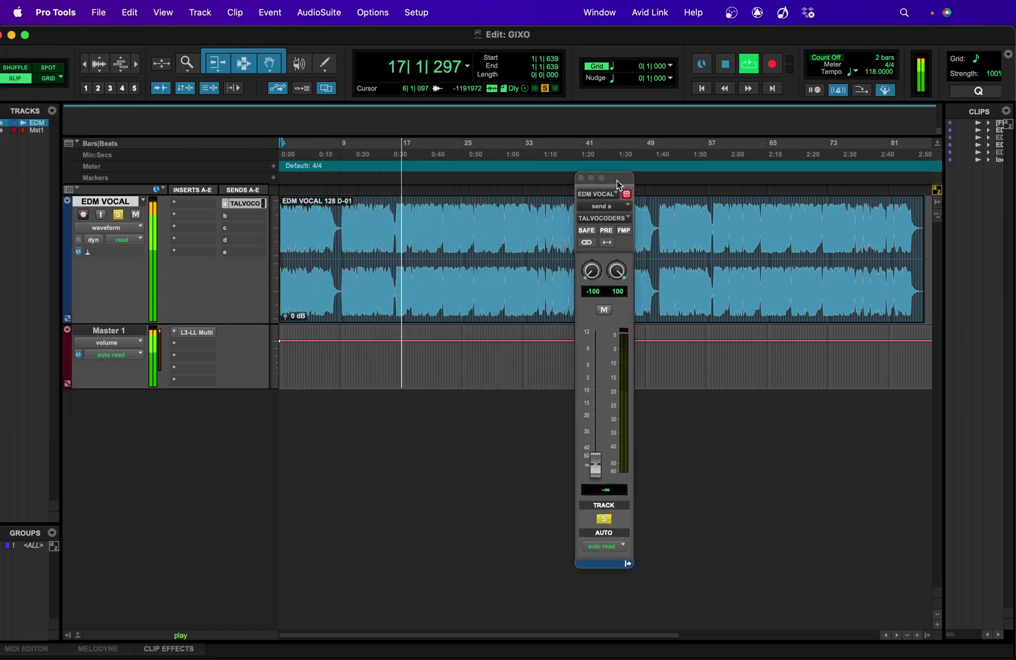
{"action": "left_click", "coordinate": [607, 232]}
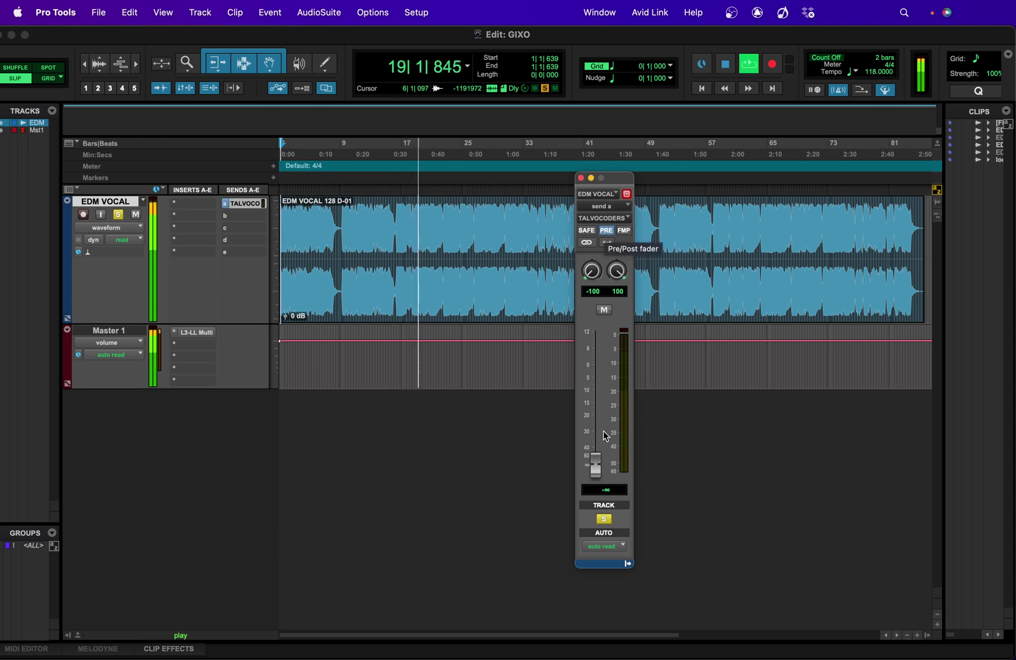
{"action": "left_click", "coordinate": [596, 466], "text": "alt"}
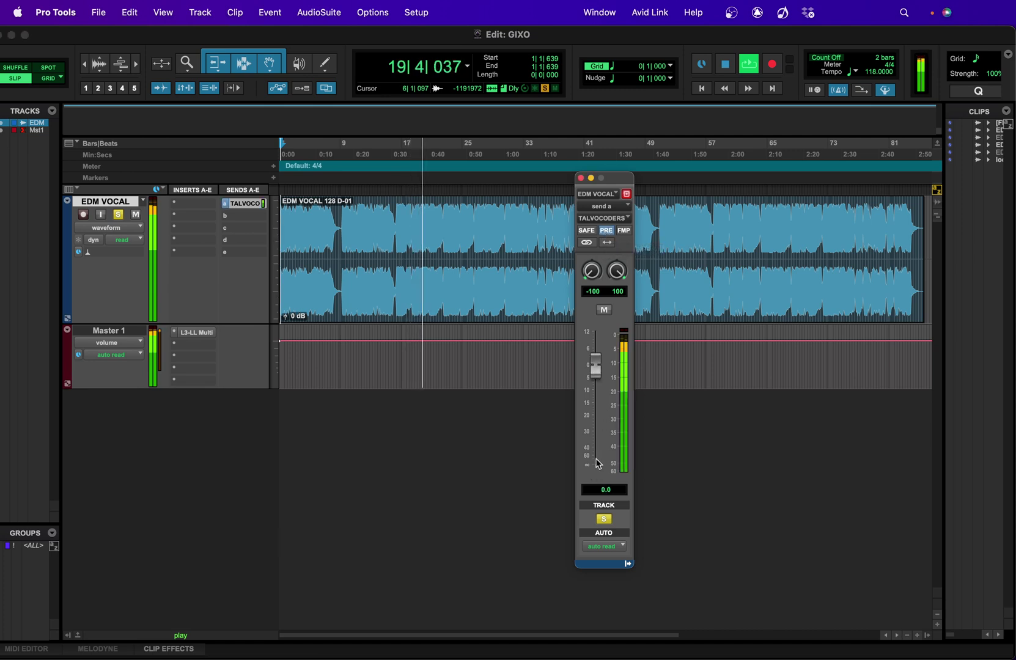
{"action": "left_click", "coordinate": [580, 179]}
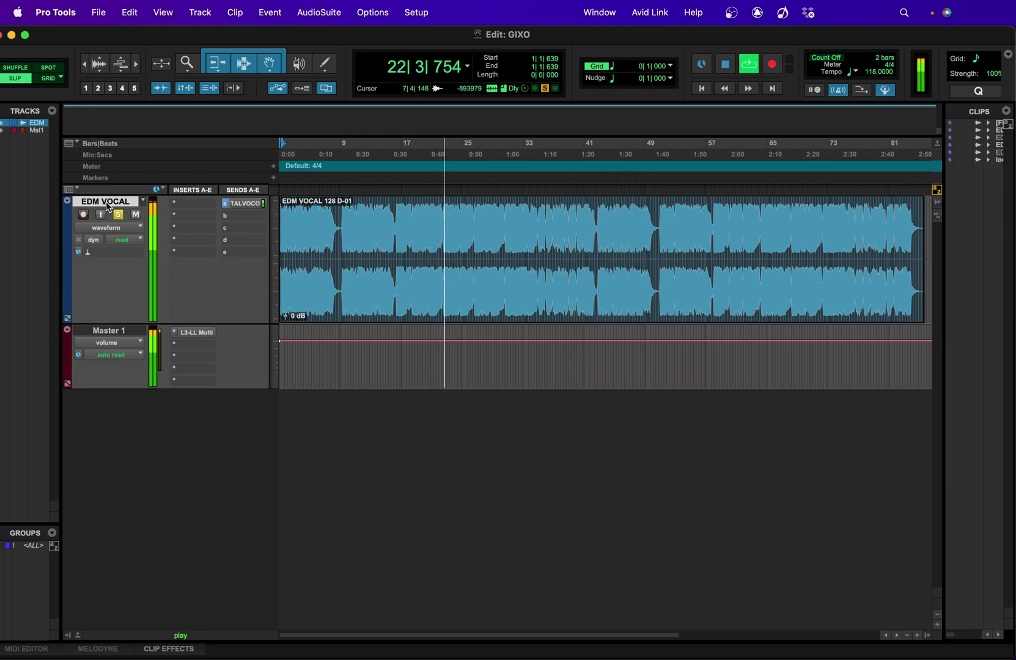
Create one new stereo audio track named VOCODER TRACK
{"action": "key", "text": "super+shift+n"}
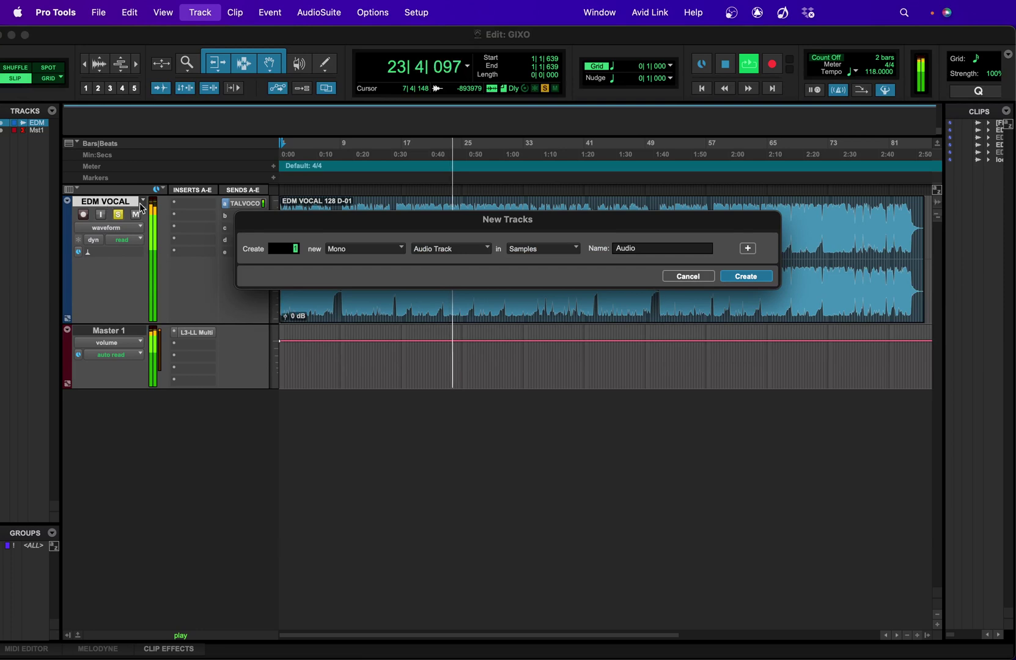
{"action": "left_click", "coordinate": [370, 253]}
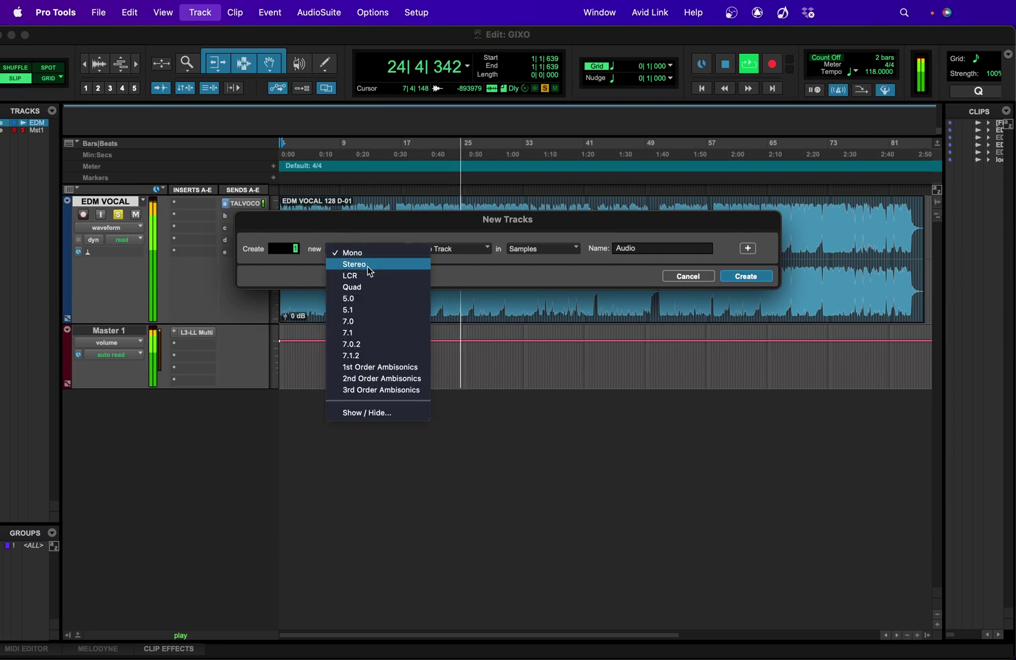
{"action": "left_click", "coordinate": [365, 265]}
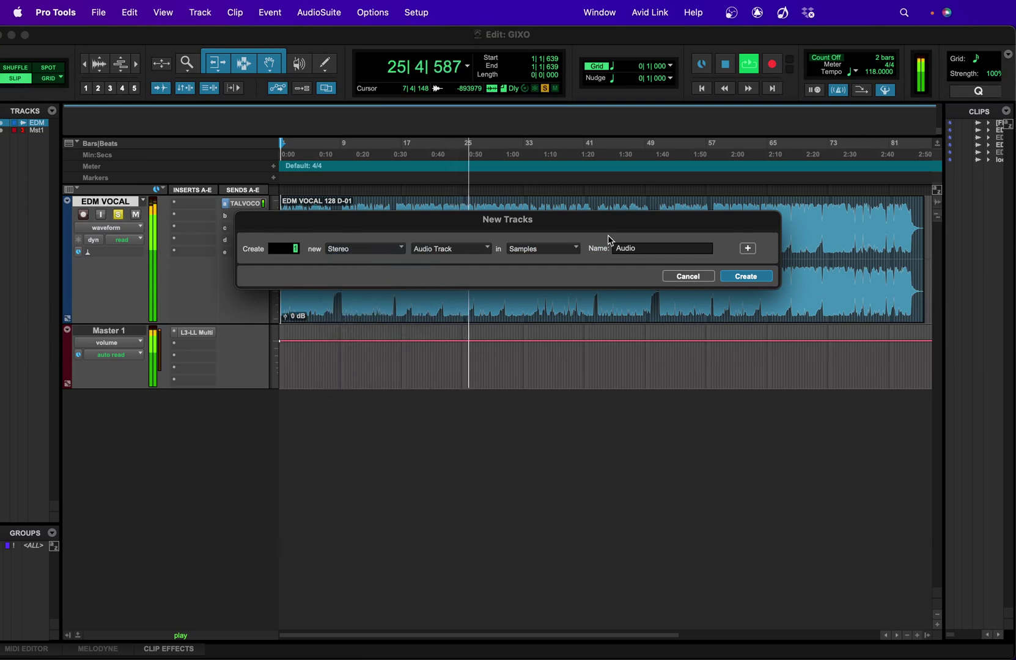
{"action": "double_click", "coordinate": [650, 248]}
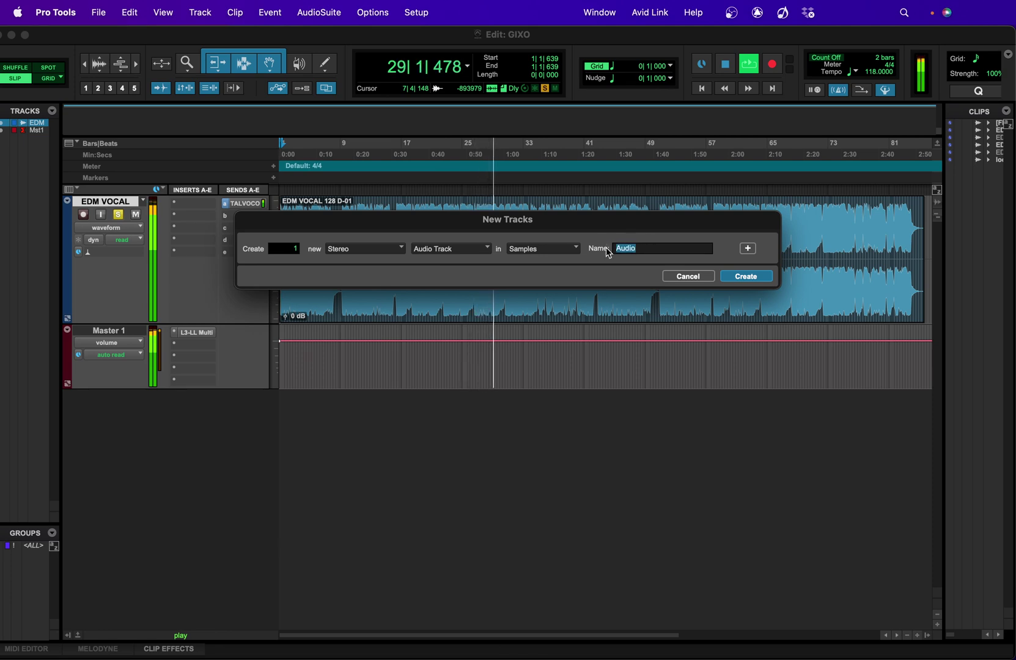
{"action": "type", "text": "VOCODER"}
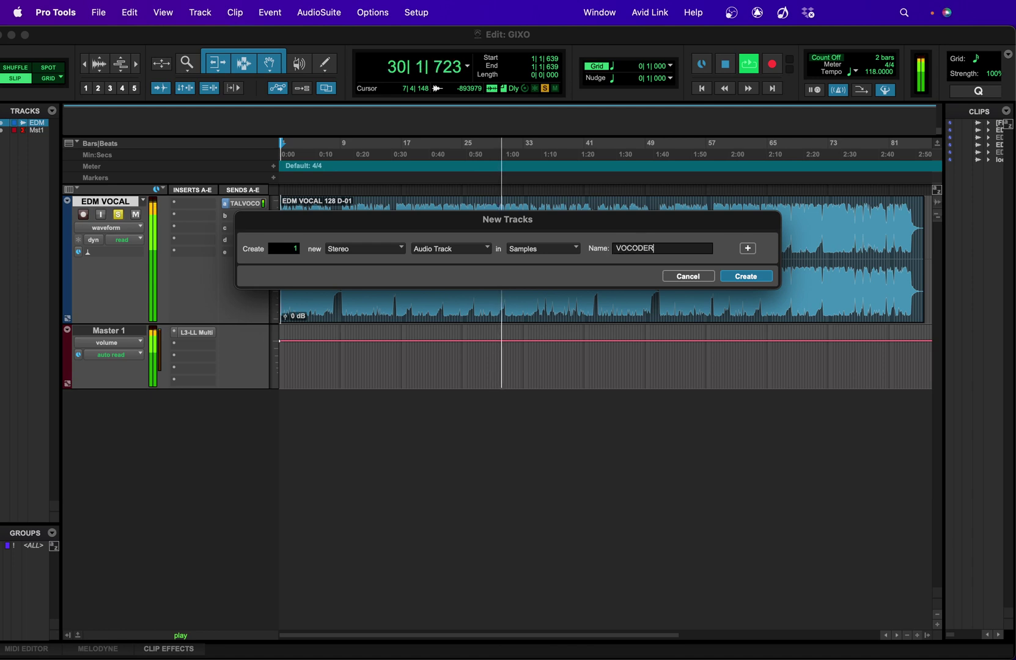
{"action": "type", "text": " TRACK"}
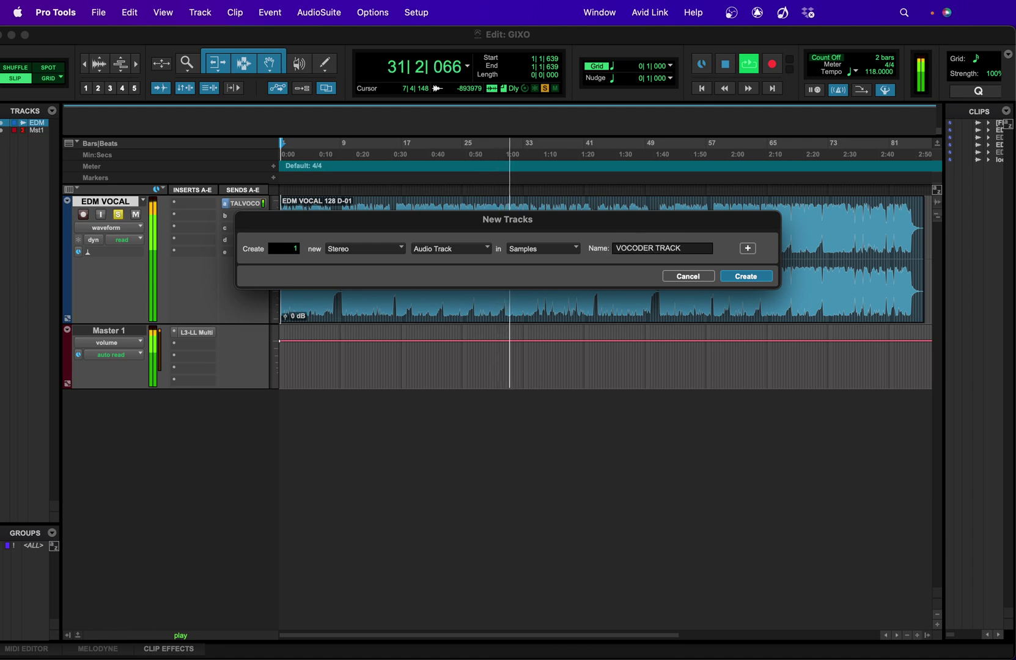
{"action": "left_click", "coordinate": [747, 276]}
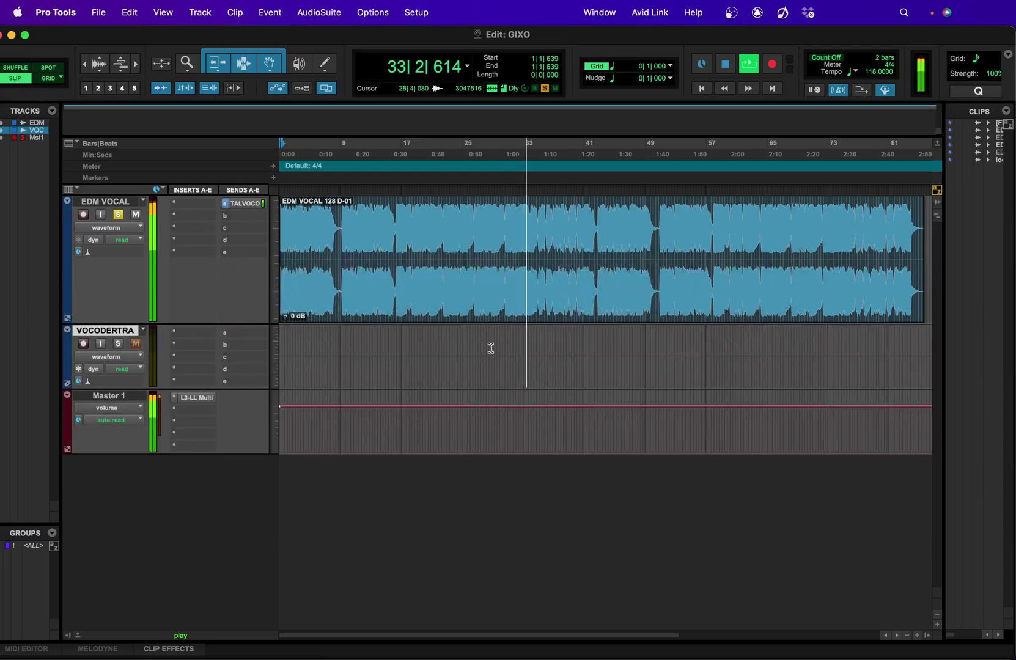
Search the plug-ins for "voco" and insert Tal-Vocoder-2 (stereo) on the vocoder audio track
{"action": "left_click", "coordinate": [217, 342]}
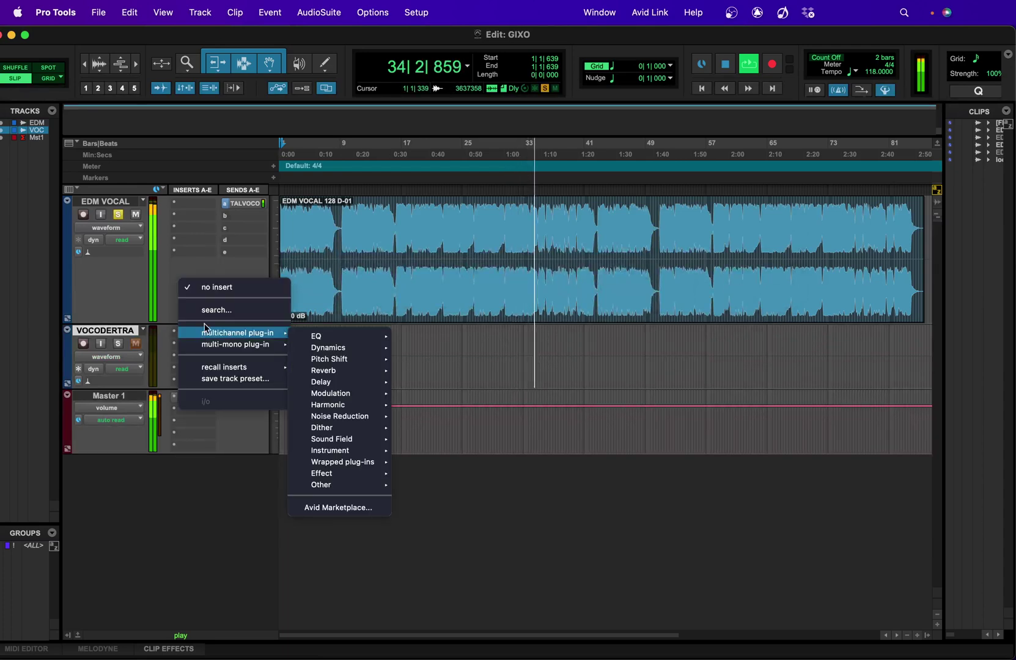
{"action": "left_click", "coordinate": [207, 314]}
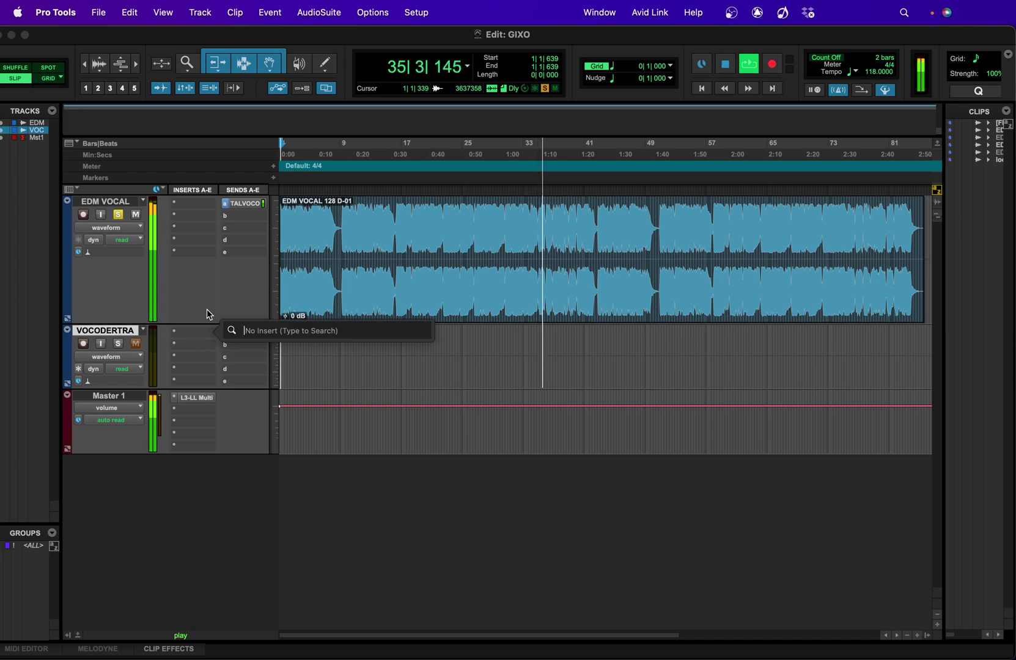
{"action": "type", "text": "vo"}
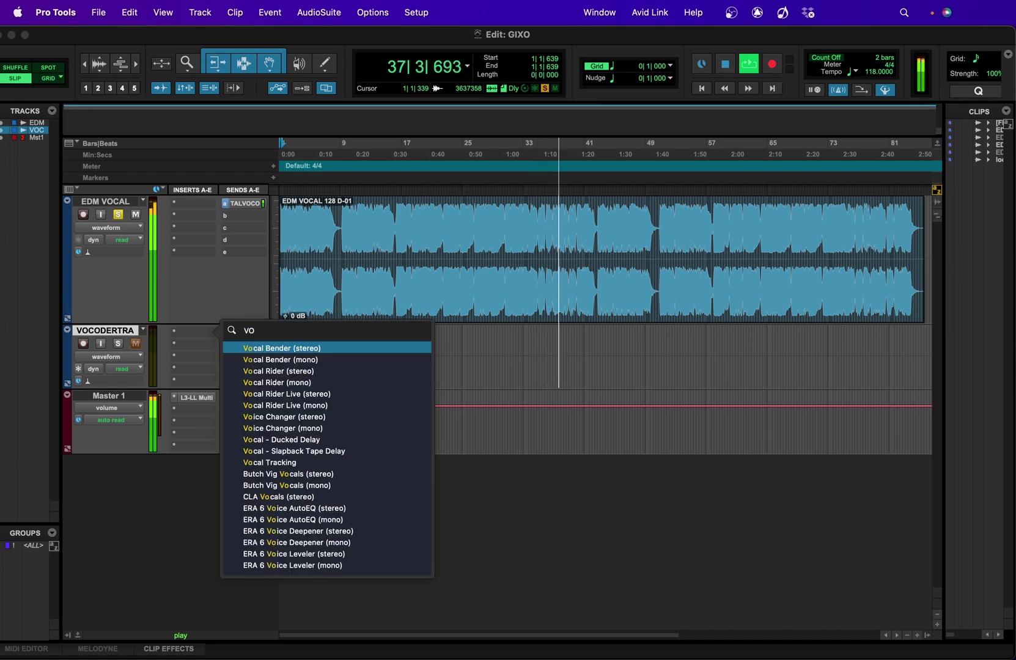
{"action": "type", "text": "co"}
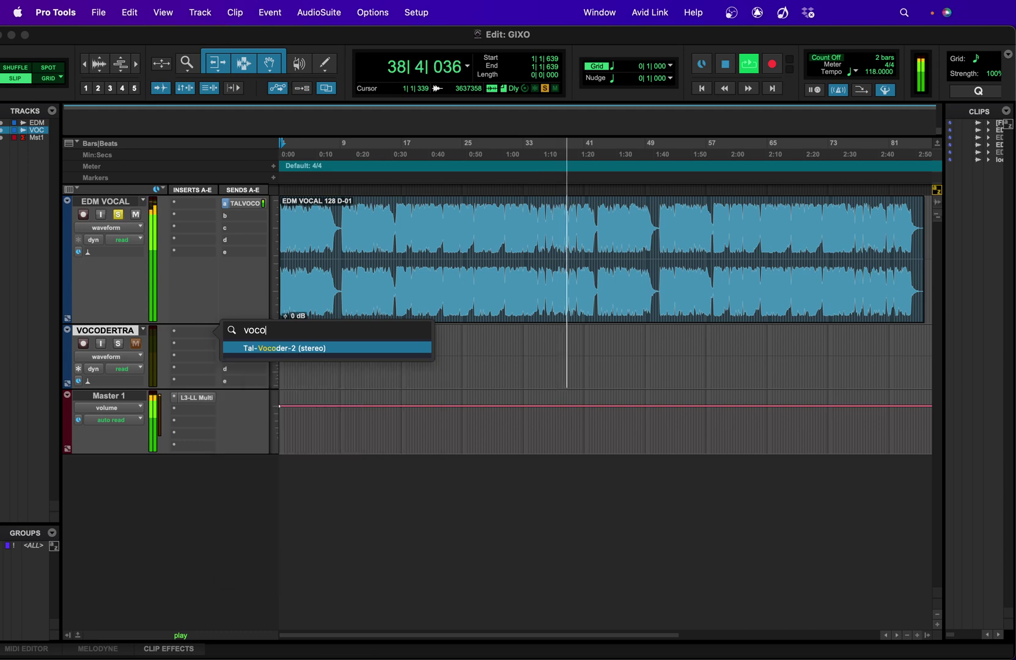
{"action": "left_click", "coordinate": [248, 348]}
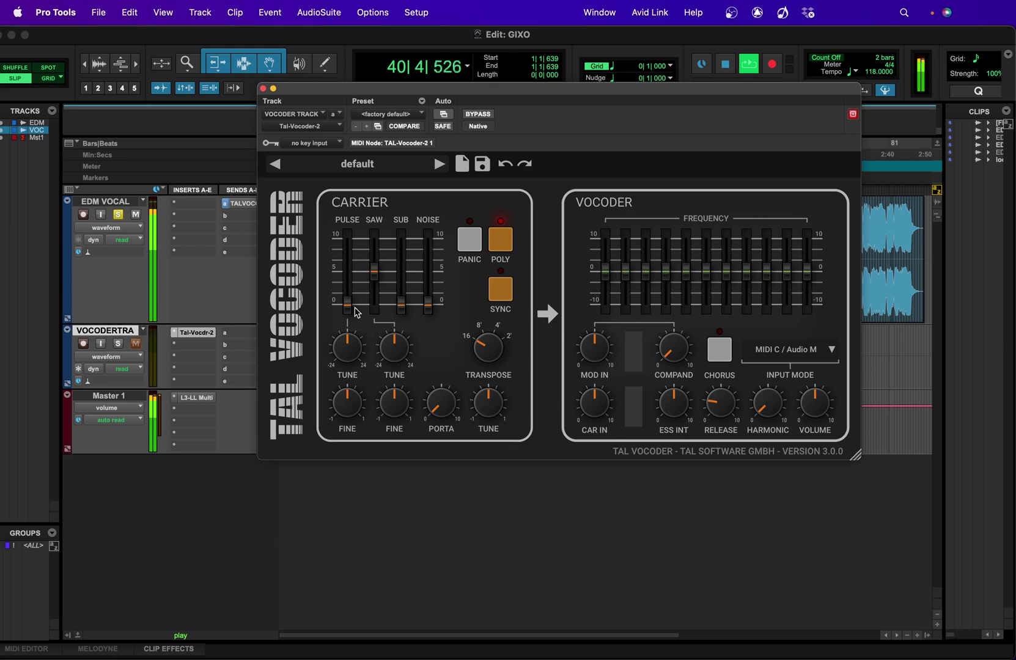
Set the vocoder plug-in's key input to the bus TAL VOCODER SEND.L (Mono) and close the plug-in window
{"action": "left_click_drag", "start_coordinate": [392, 91], "coordinate": [438, 184]}
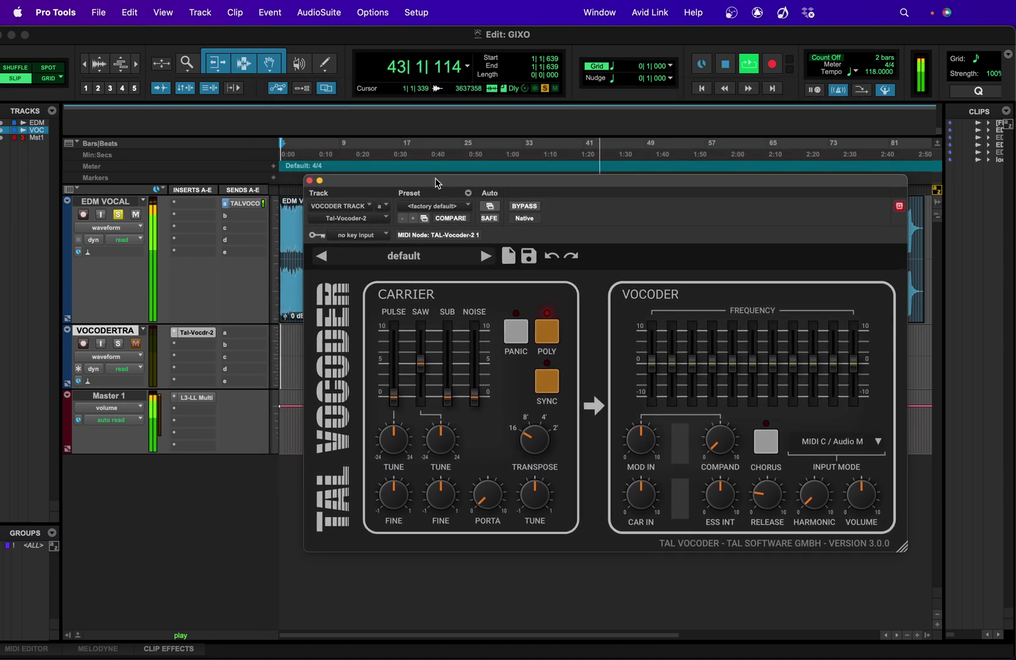
{"action": "left_click", "coordinate": [379, 237]}
{"action": "mouse_move", "coordinate": [374, 242]}
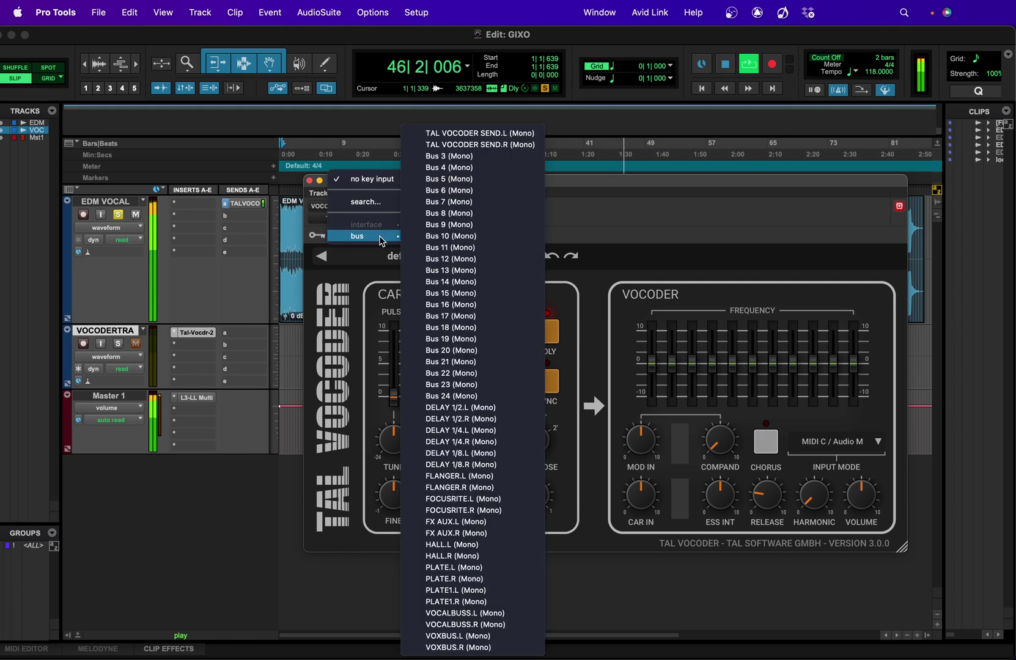
{"action": "left_click", "coordinate": [462, 134]}
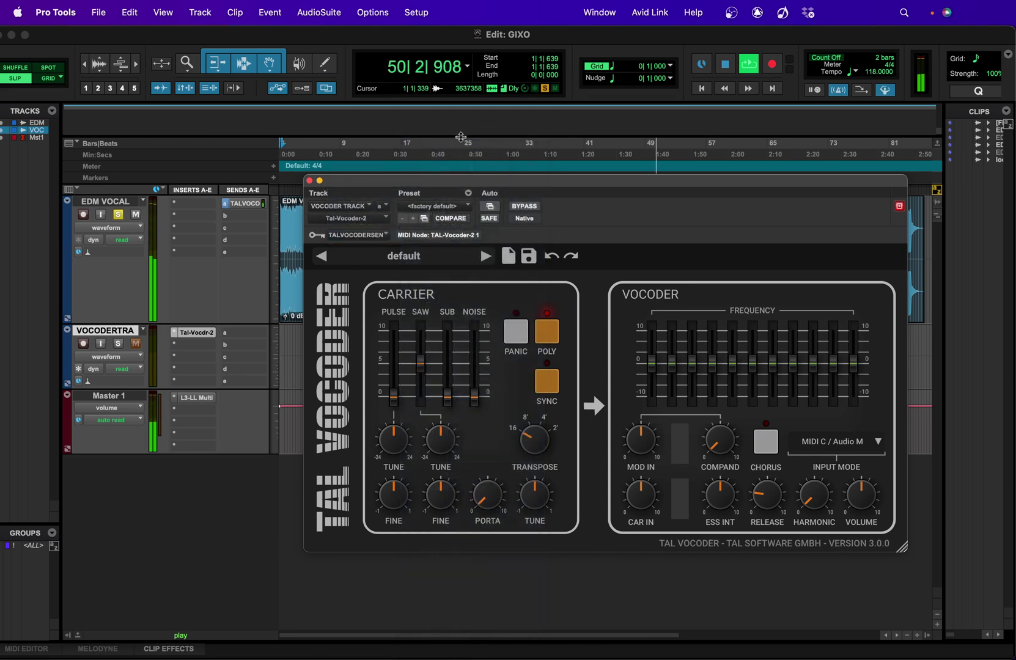
{"action": "left_click", "coordinate": [310, 181]}
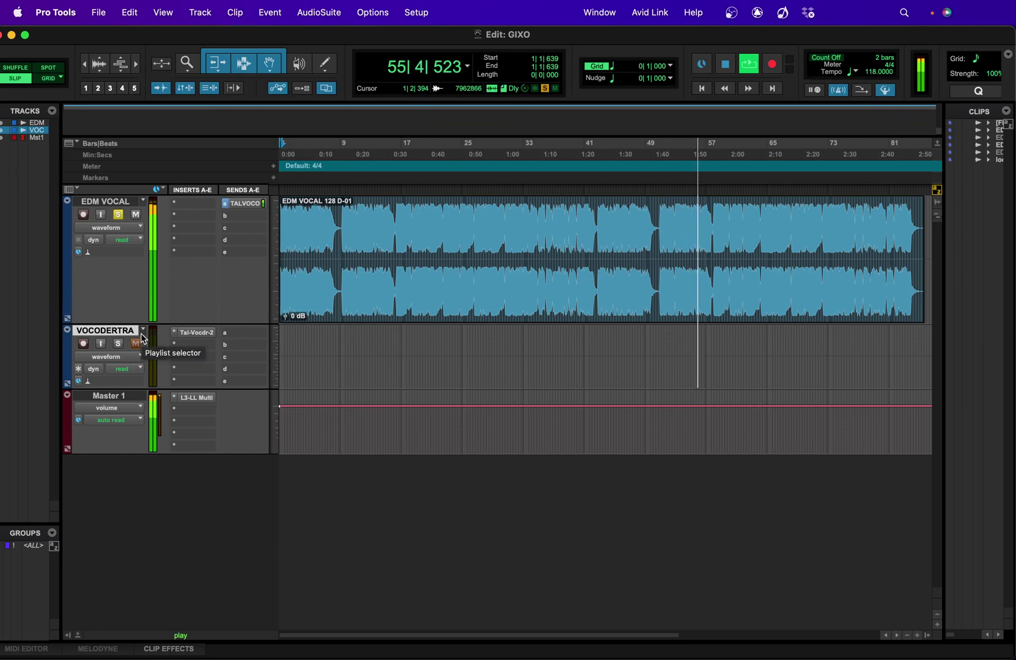
Create one new MIDI track named MIDI VOCODER
{"action": "key", "text": "super+shift+n"}
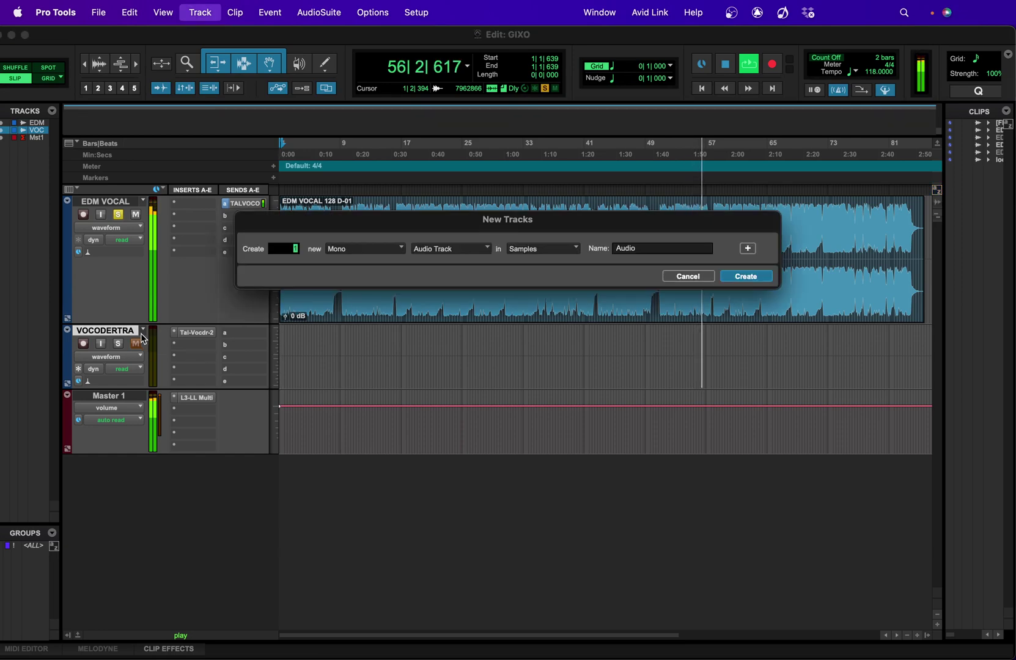
{"action": "left_click", "coordinate": [363, 247]}
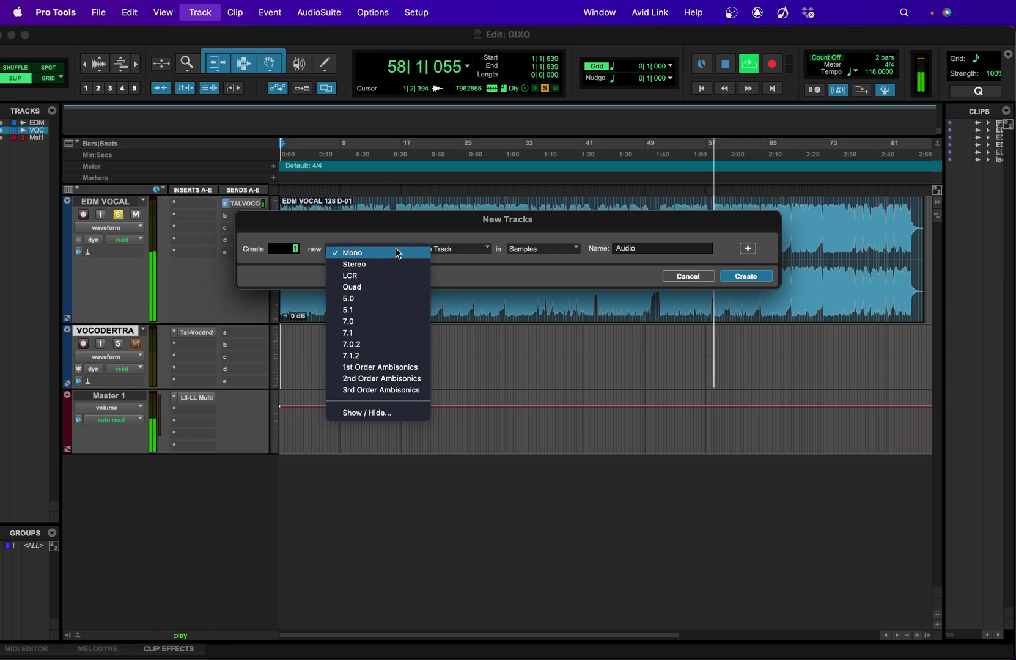
{"action": "left_click", "coordinate": [453, 250]}
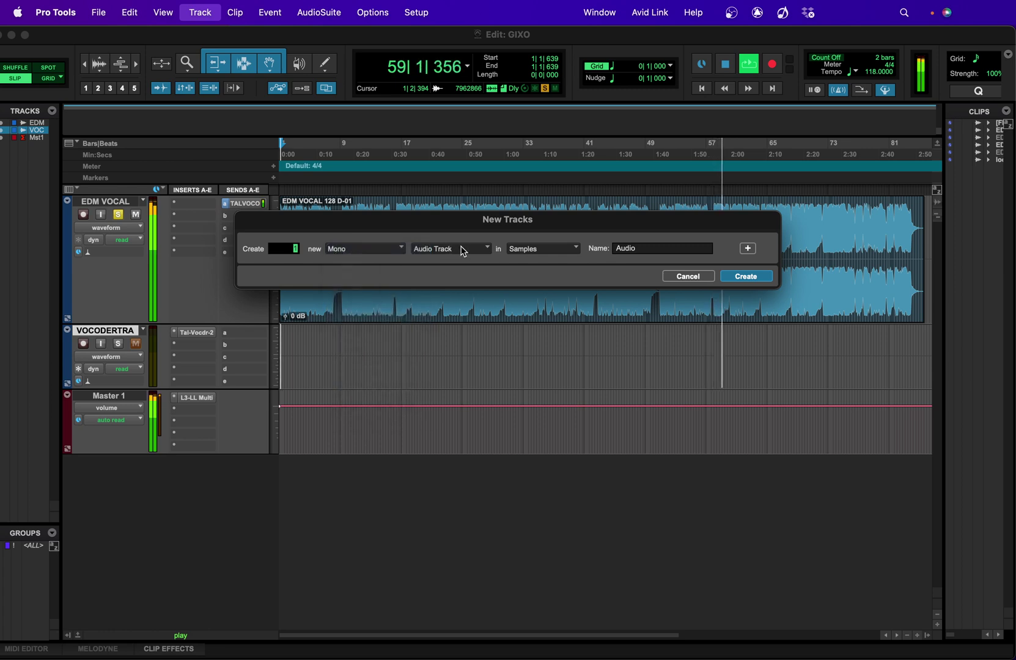
{"action": "left_click", "coordinate": [460, 248]}
{"action": "left_click", "coordinate": [456, 295]}
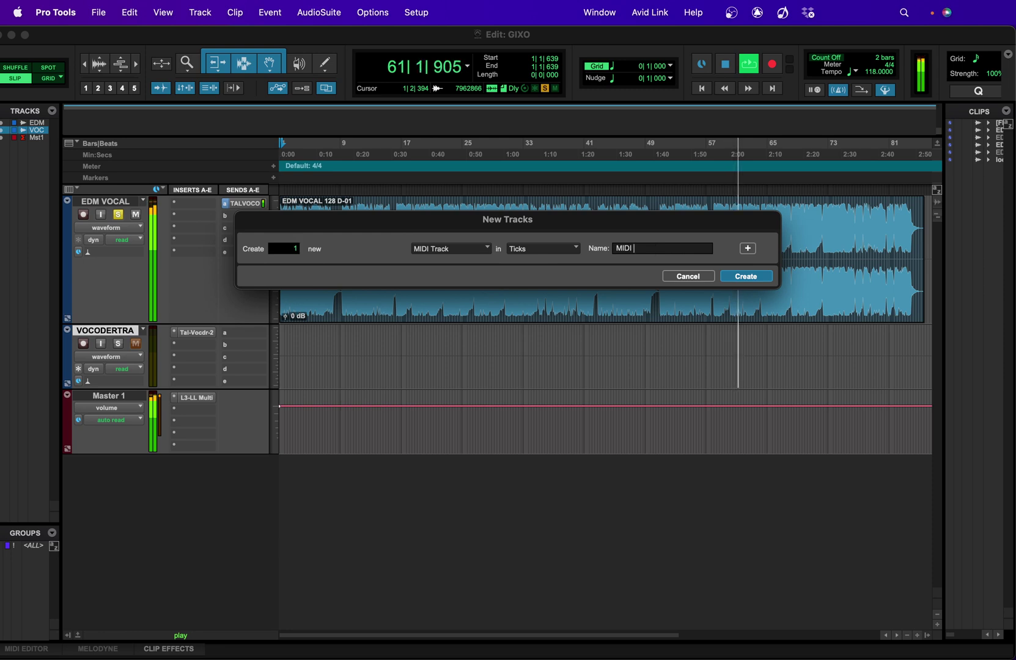
{"action": "type", "text": "VOCODER"}
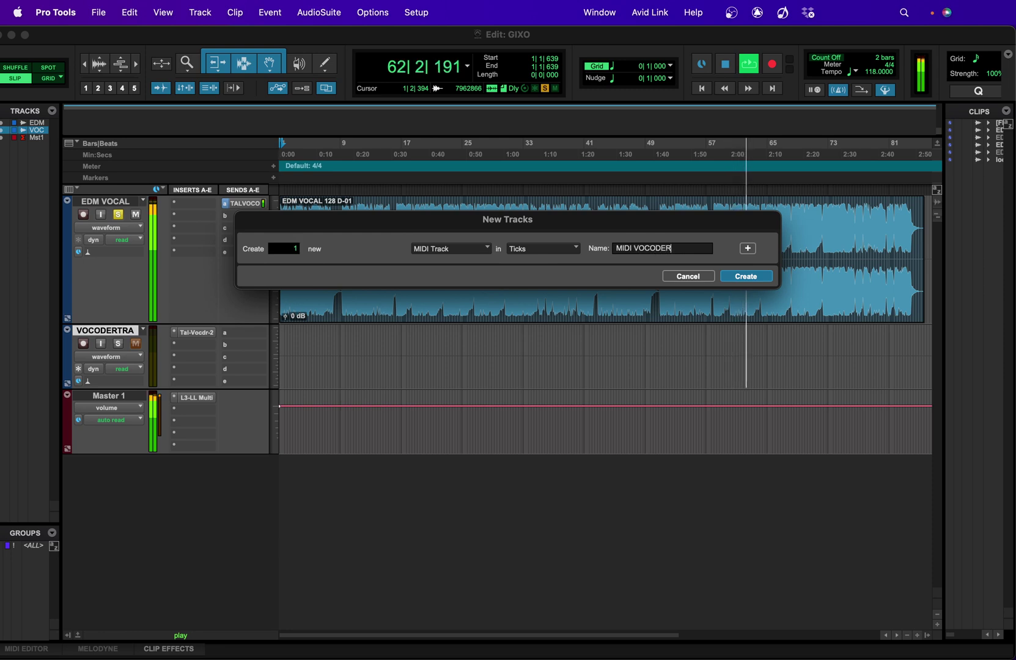
{"action": "left_click", "coordinate": [740, 277]}
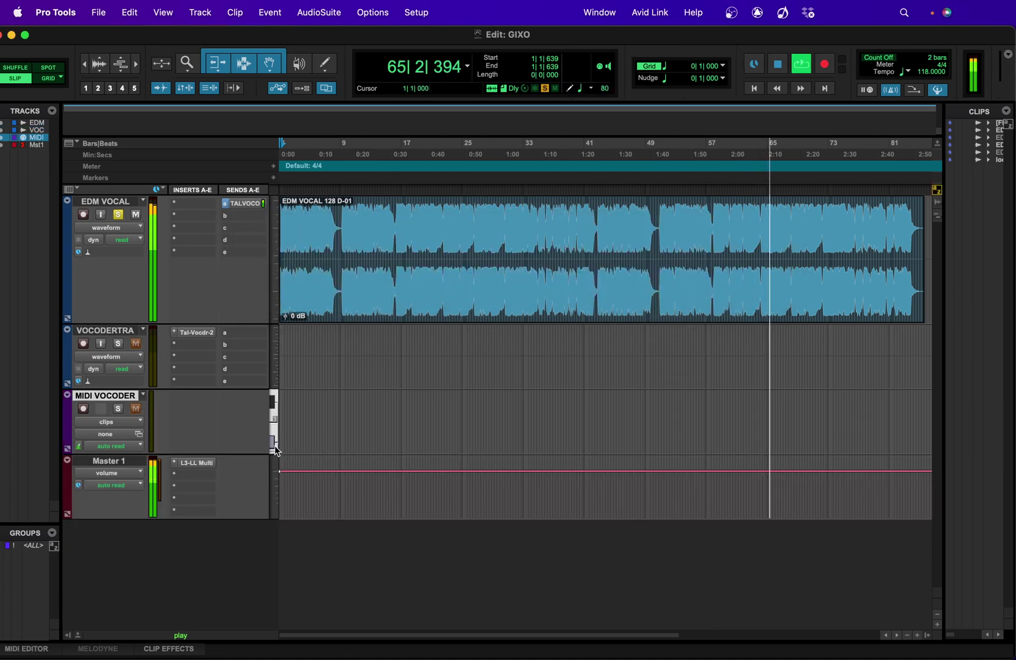
Show the I/O column for the tracks and route MIDI VOCODER's output to VOCODER TRACK - TAL-Vocoder-2 1, channel-1
{"action": "left_click", "coordinate": [71, 189]}
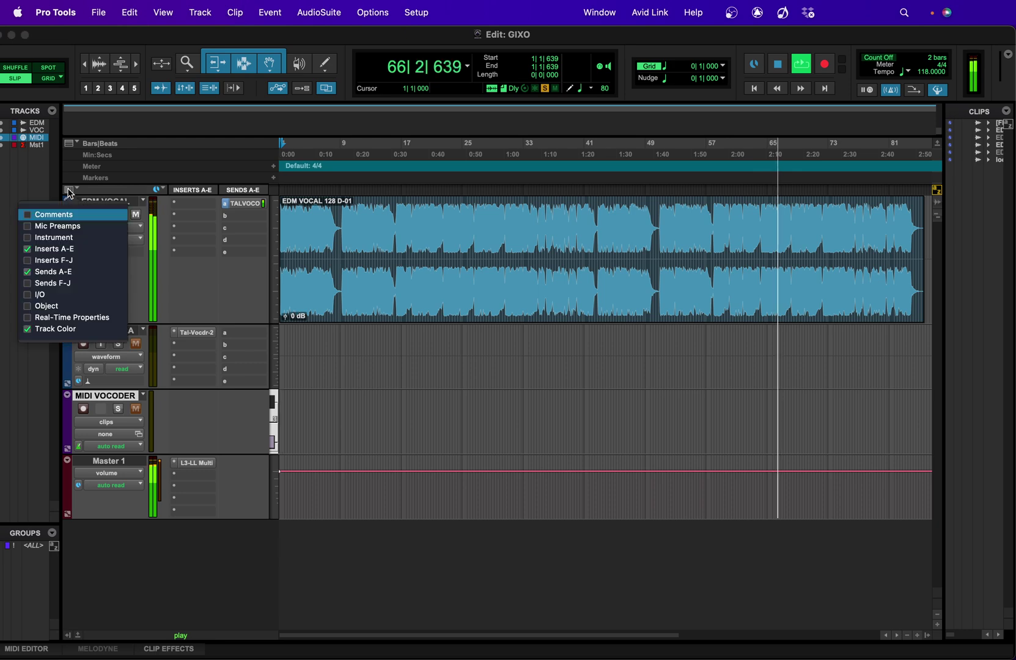
{"action": "left_click", "coordinate": [61, 294]}
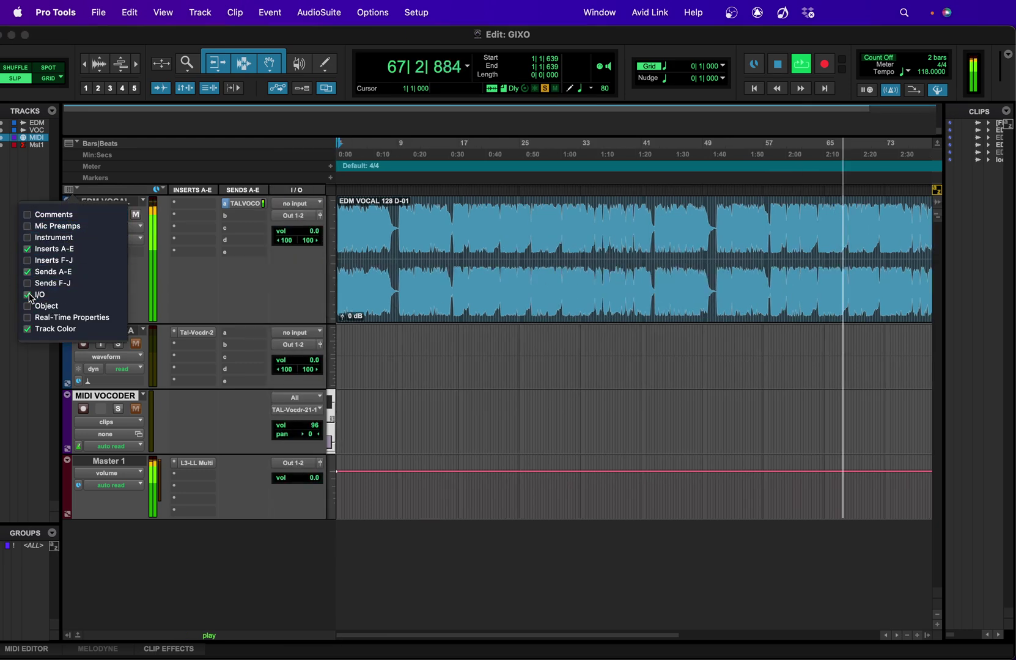
{"action": "left_click", "coordinate": [254, 430]}
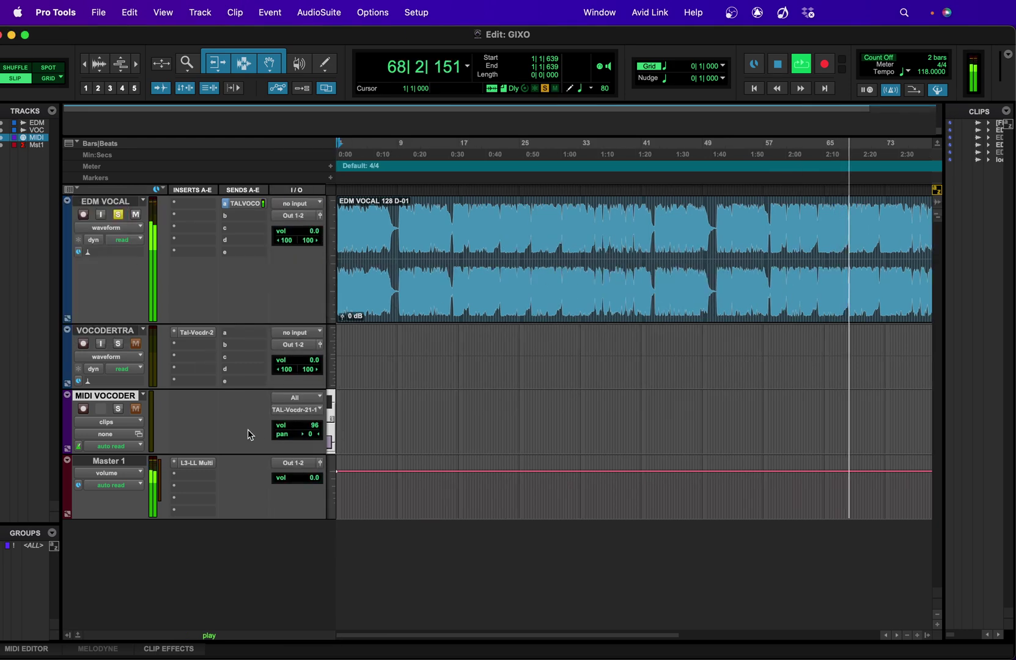
{"action": "left_click", "coordinate": [304, 415]}
{"action": "mouse_move", "coordinate": [428, 410]}
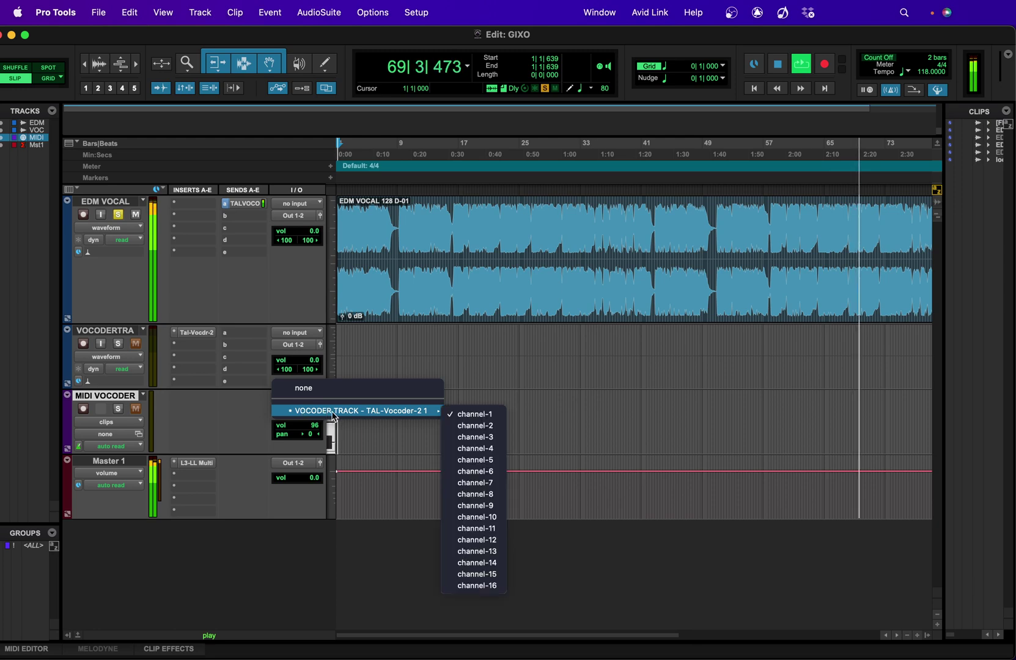
{"action": "left_click", "coordinate": [468, 414]}
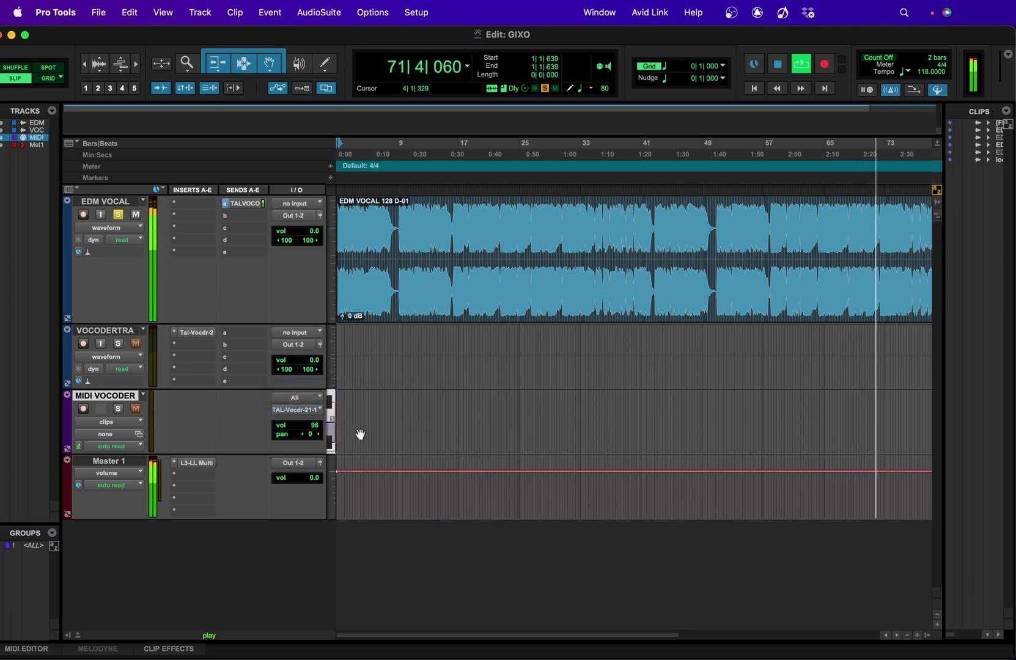
Increase the MIDI VOCODER track's height and draw a D3 note near the start with the Pencil tool
{"action": "left_click_drag", "start_coordinate": [332, 456], "coordinate": [332, 549]}
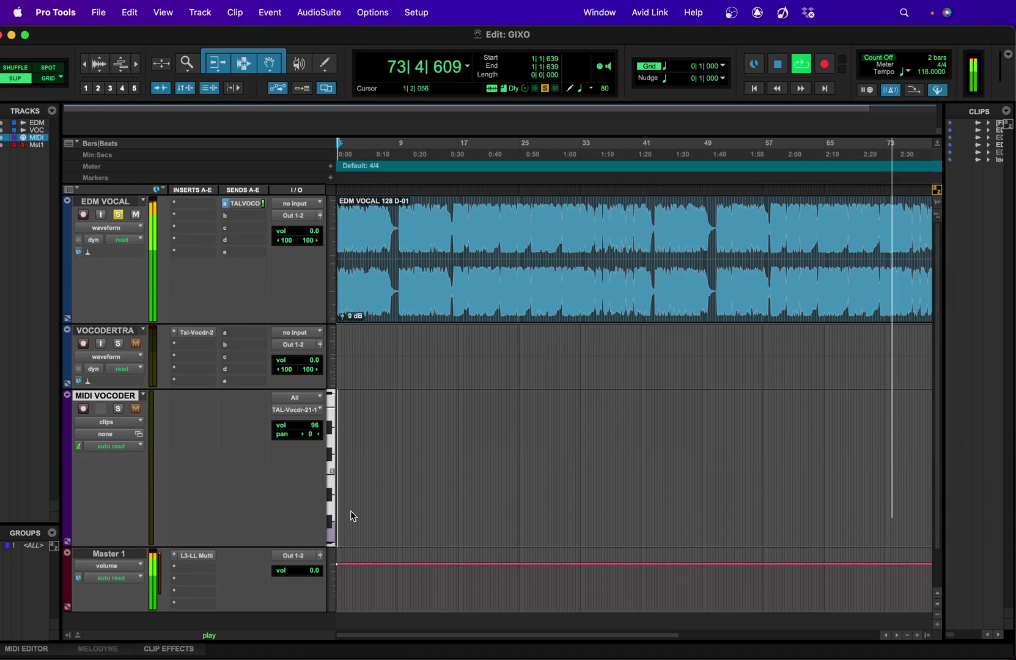
{"action": "left_click", "coordinate": [325, 63]}
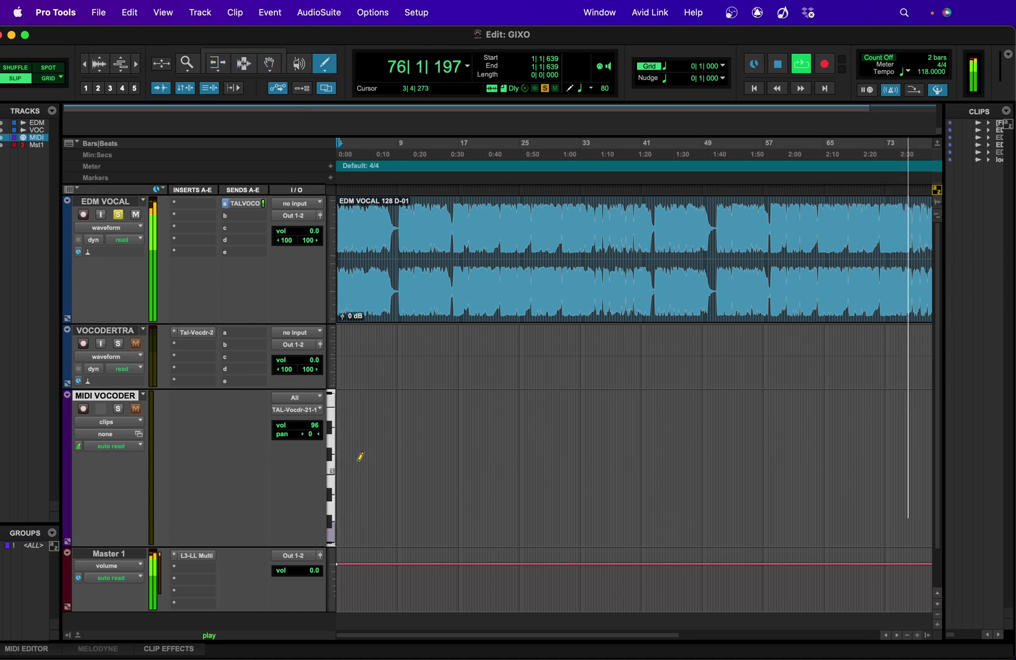
{"action": "left_click", "coordinate": [345, 440]}
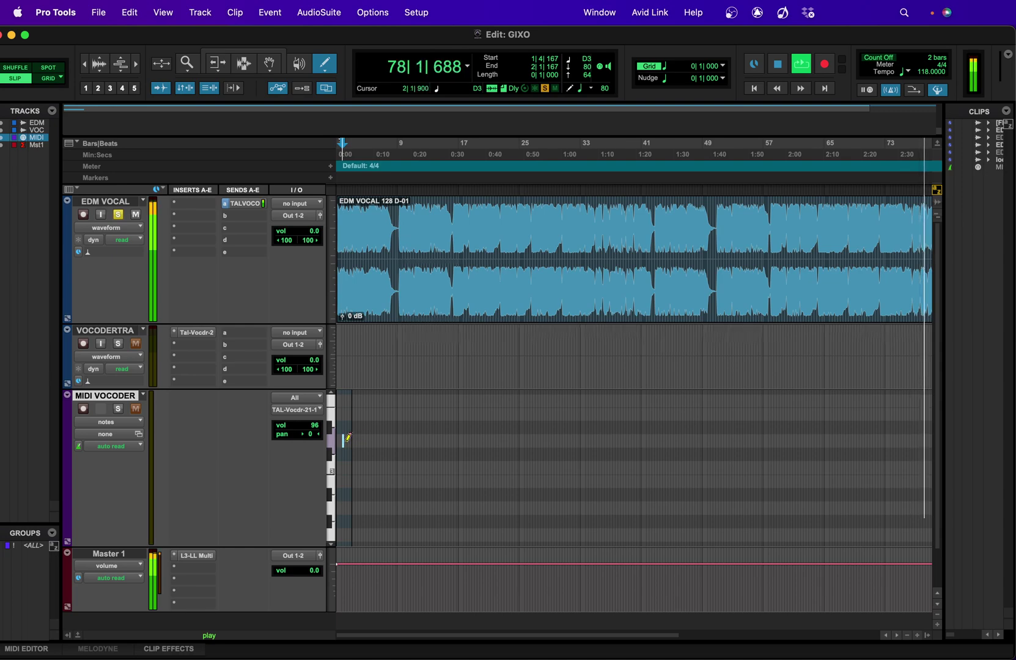
Lengthen the D3 note at both ends so it runs from about 1|2|009 to about 16|2|930
{"action": "key", "text": "super+bracketright"}
{"action": "key", "text": "super+bracketright"}
{"action": "key", "text": "super+bracketright"}
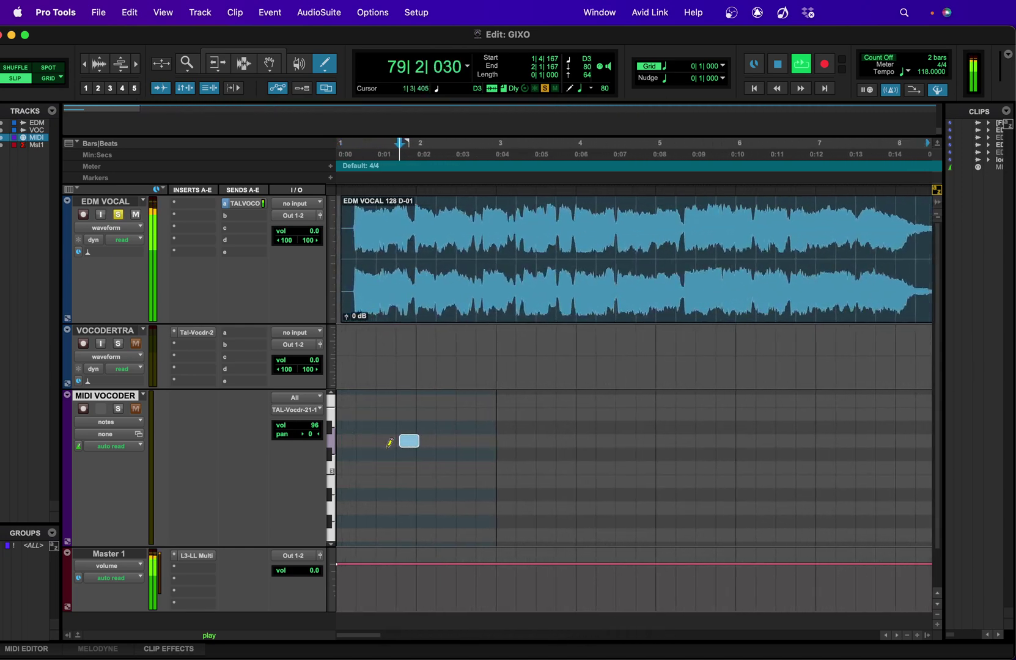
{"action": "left_click_drag", "start_coordinate": [419, 442], "coordinate": [597, 441]}
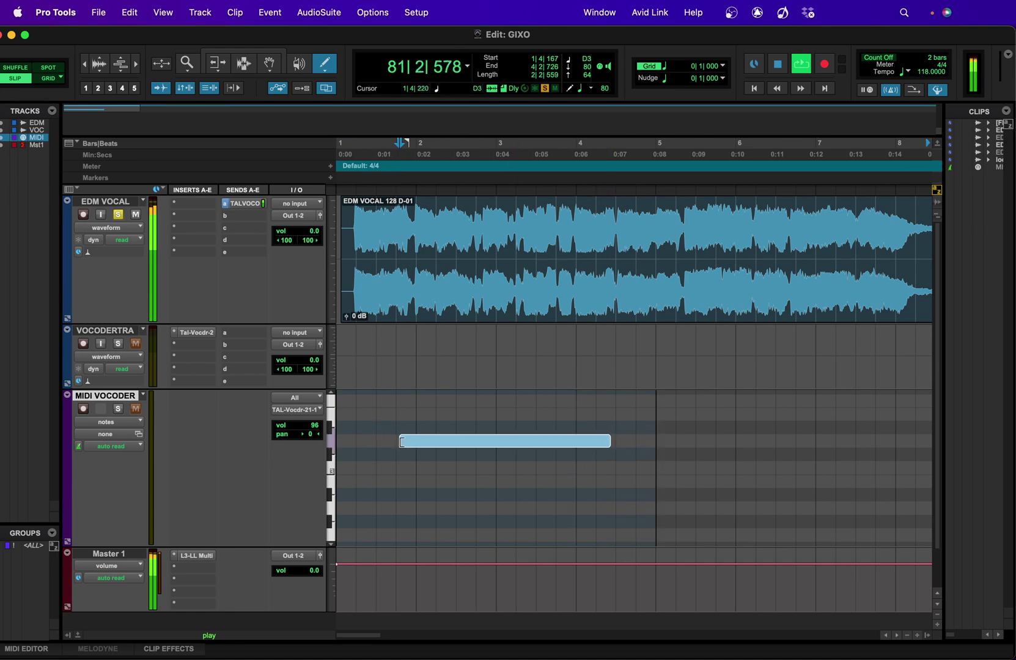
{"action": "left_click_drag", "start_coordinate": [401, 442], "coordinate": [373, 446]}
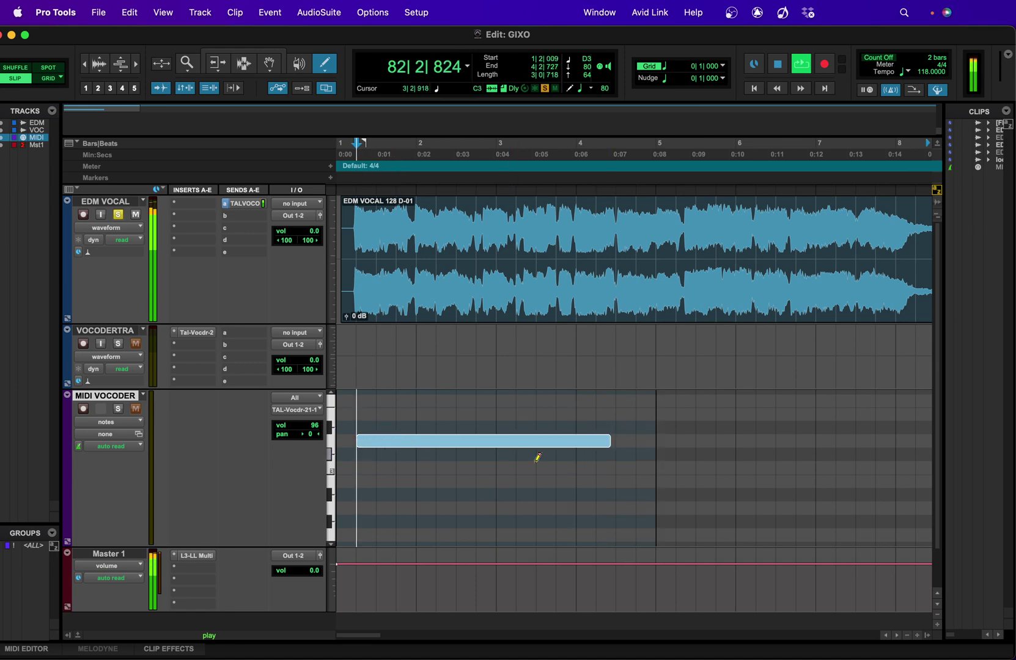
{"action": "key", "text": "super+bracketleft"}
{"action": "key", "text": "super+bracketleft"}
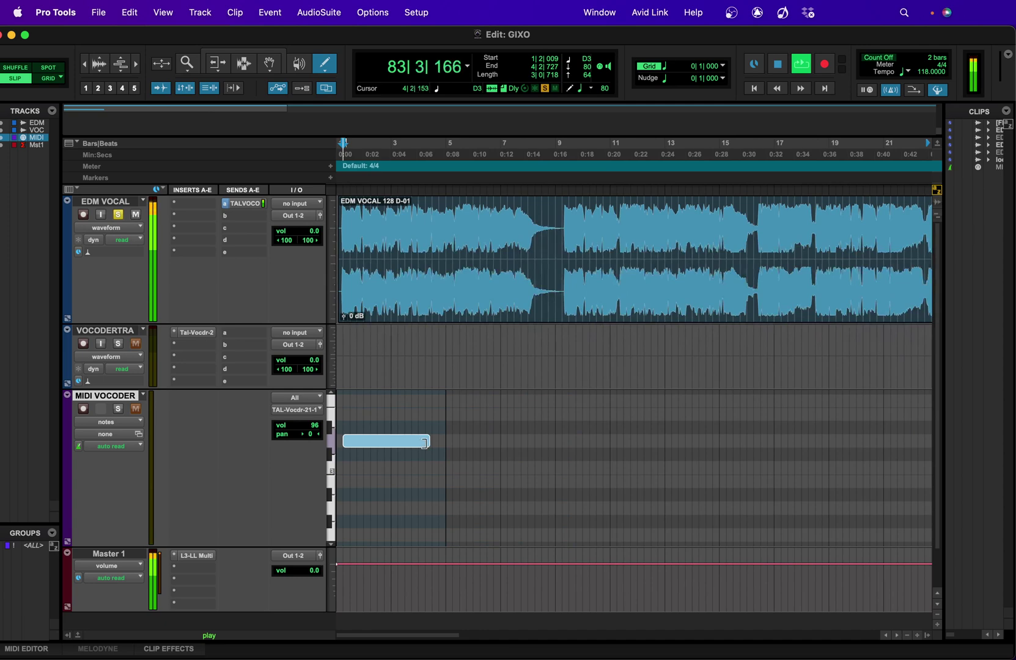
{"action": "left_click_drag", "start_coordinate": [425, 443], "coordinate": [764, 437]}
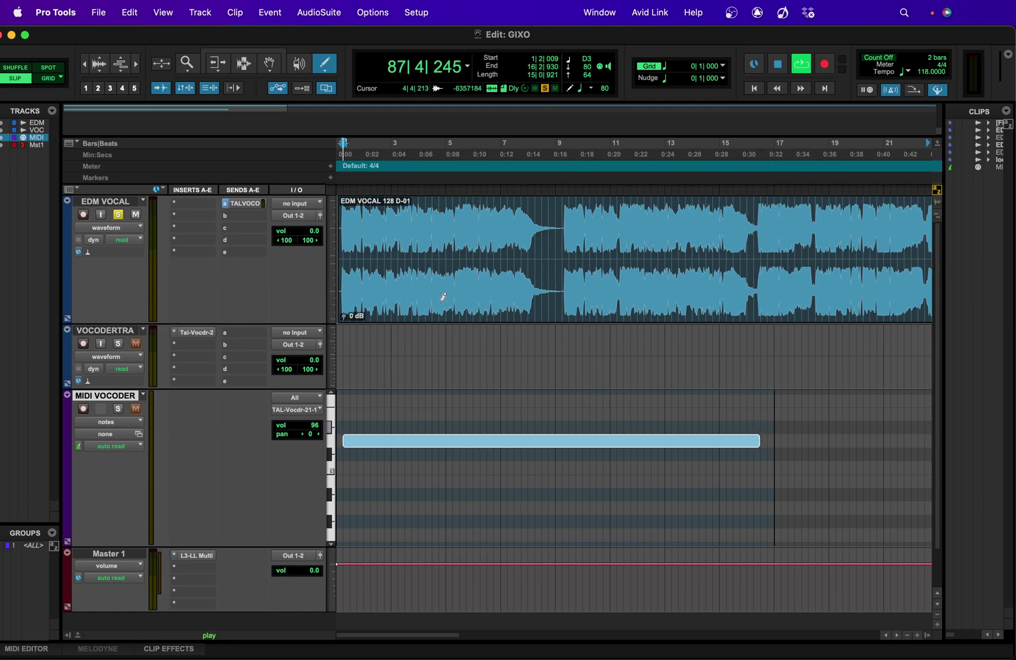
Switch back to the Smart Tool and restart playback from the beginning of the note
{"action": "key", "text": "space"}
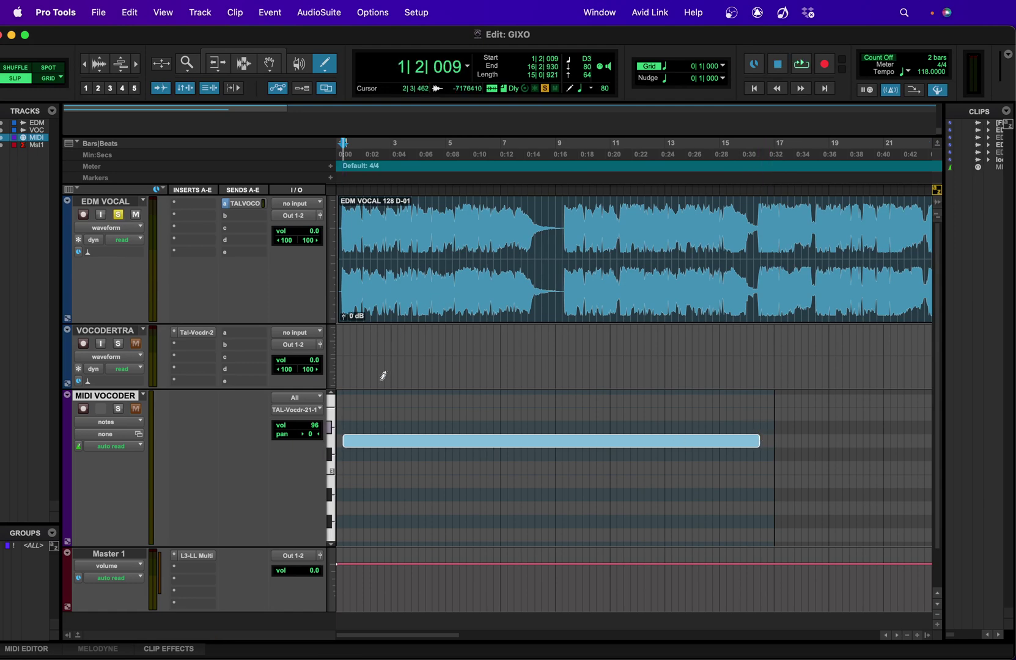
{"action": "left_click", "coordinate": [266, 53]}
{"action": "key", "text": "space"}
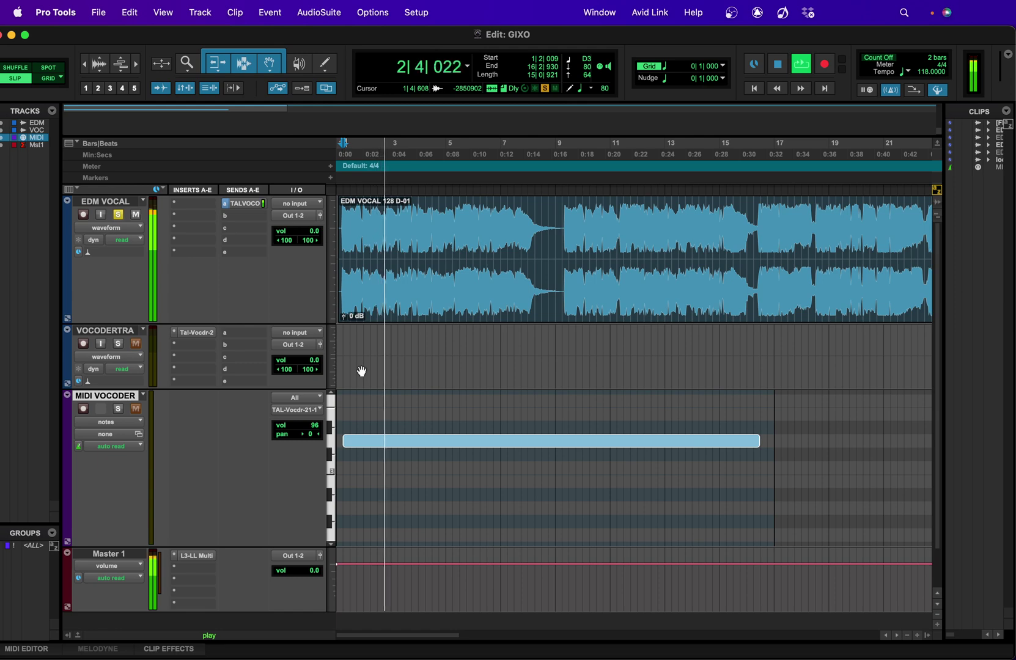
Open Tal-Vocoder-2 on the vocoder audio track and try the input modes MIDI C / SC M and SC C / Audio M
{"action": "left_click", "coordinate": [193, 335]}
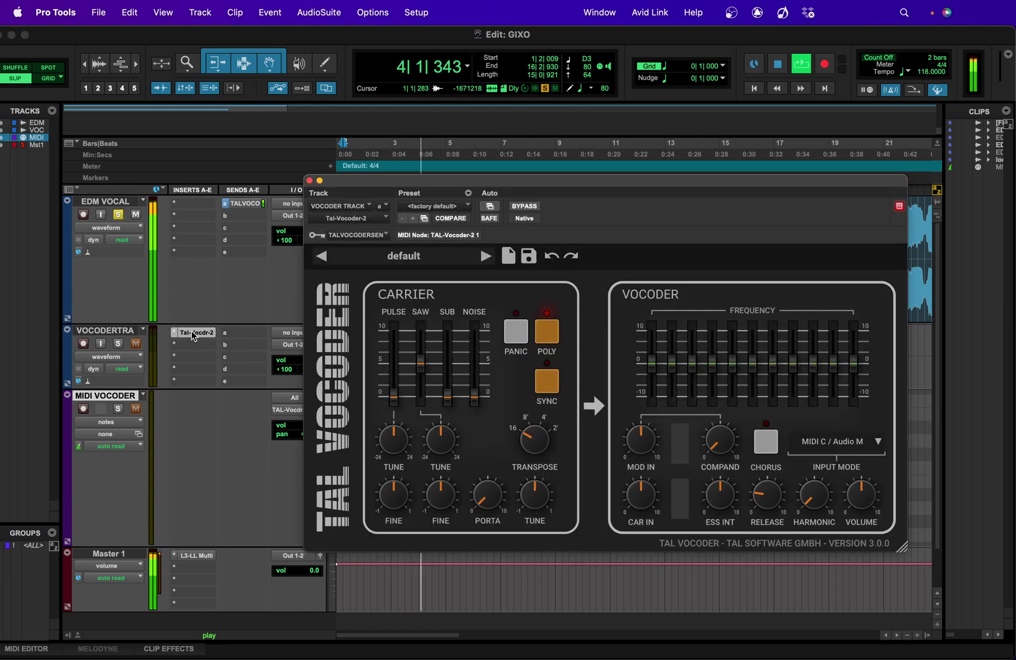
{"action": "left_click", "coordinate": [830, 446]}
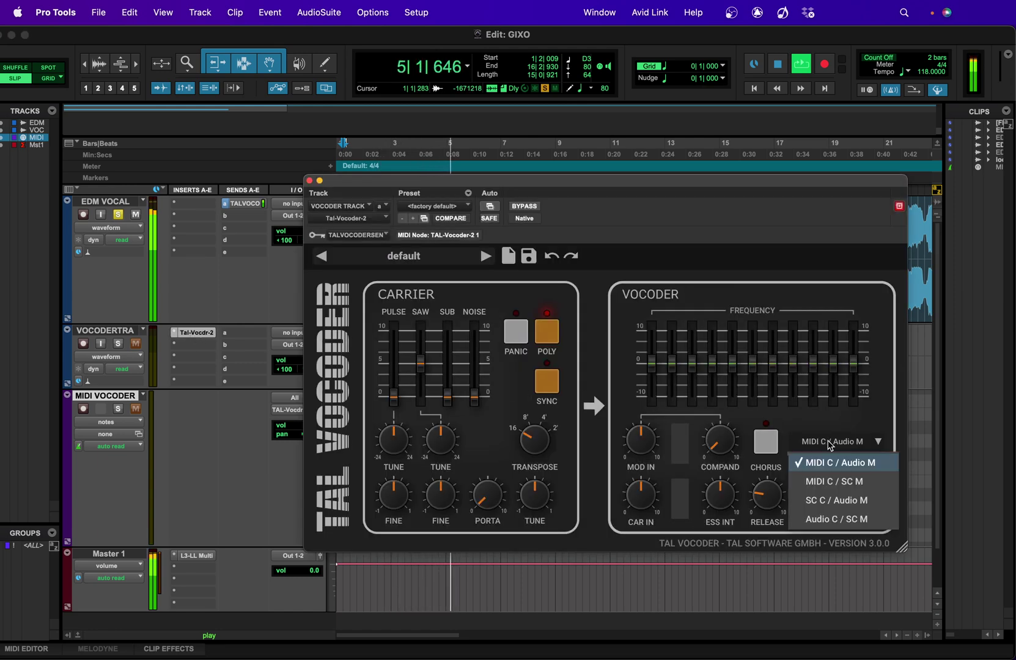
{"action": "left_click", "coordinate": [825, 484]}
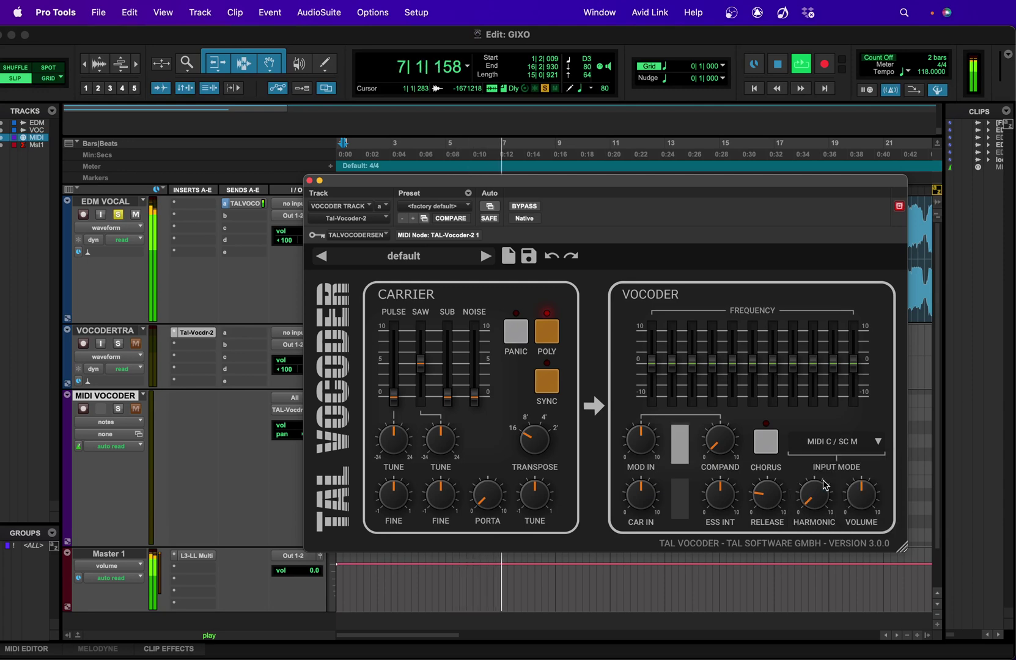
{"action": "left_click", "coordinate": [832, 450]}
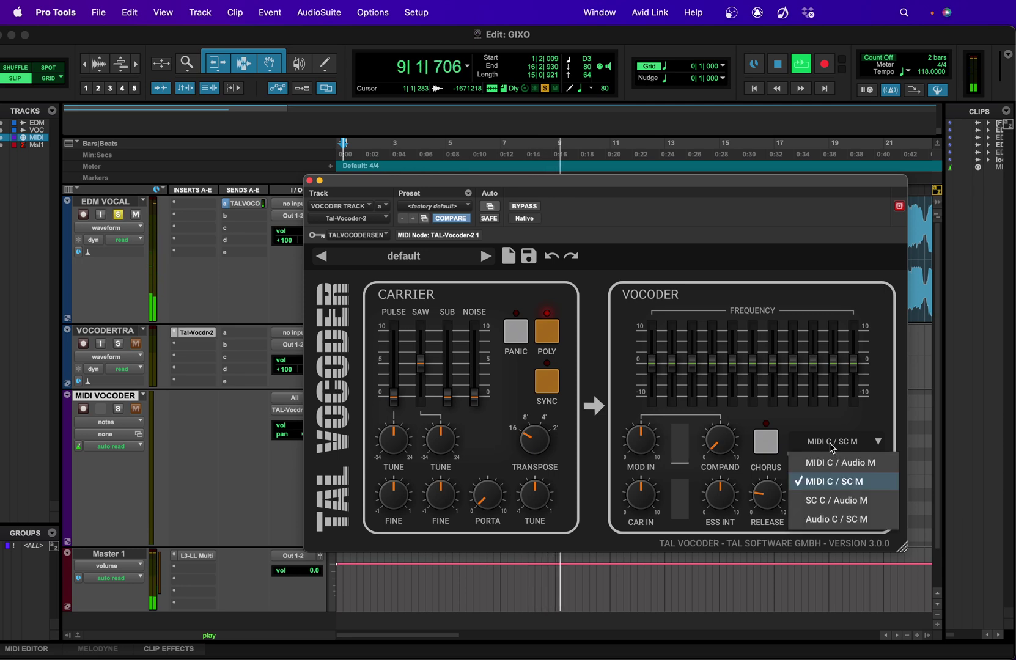
{"action": "left_click", "coordinate": [826, 503]}
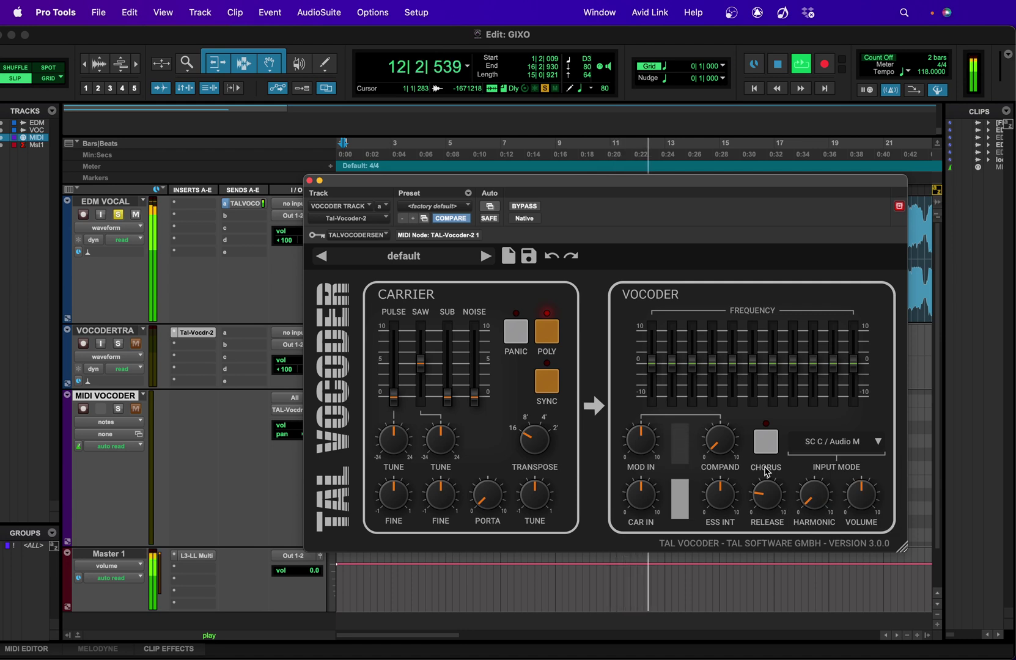
Solo only the vocoder audio and MIDI tracks, restarting playback, and increase the vocoder audio track's height
{"action": "left_click", "coordinate": [118, 345]}
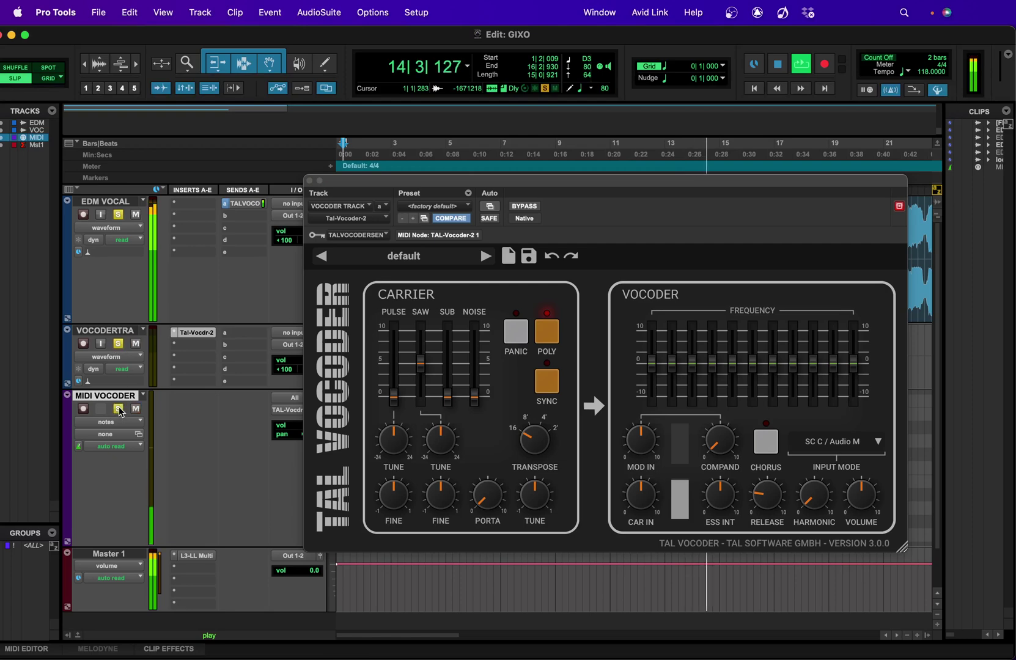
{"action": "key", "text": "space"}
{"action": "key", "text": "space"}
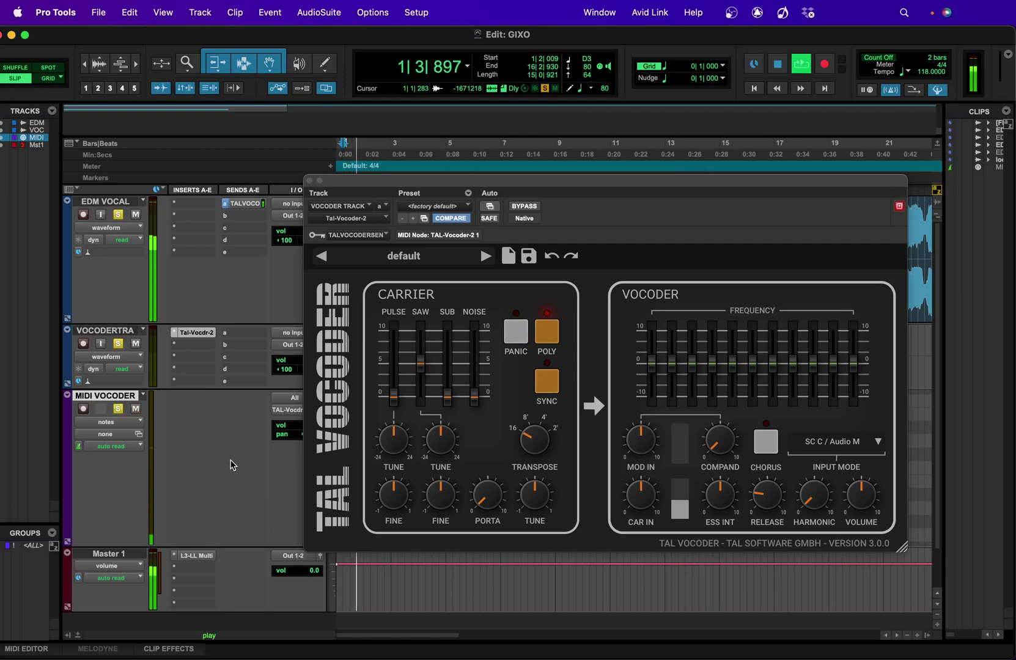
{"action": "left_click_drag", "start_coordinate": [226, 389], "coordinate": [221, 442]}
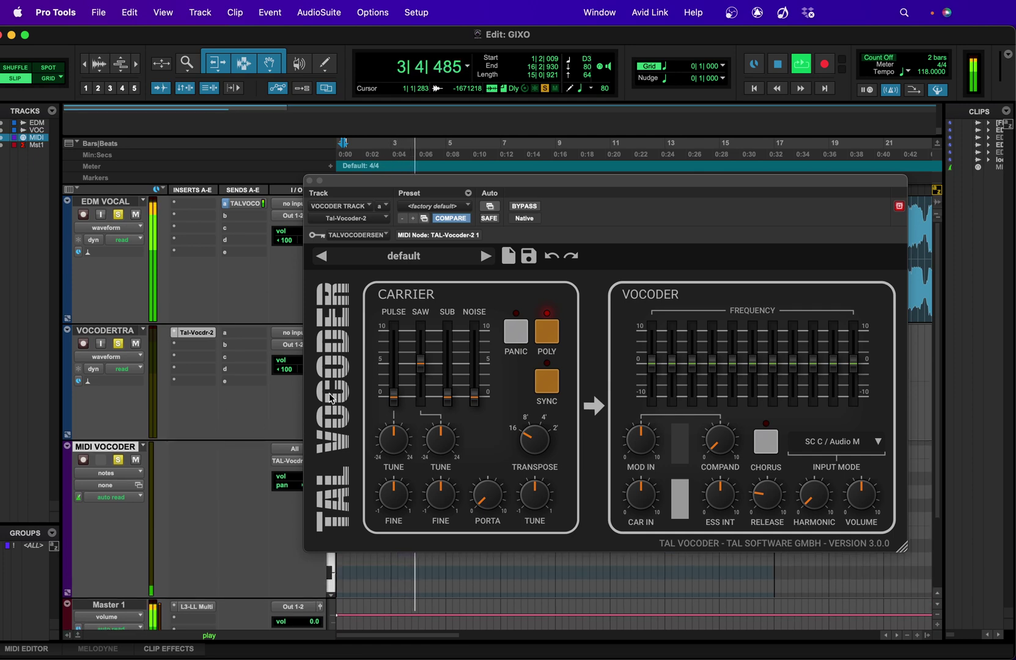
{"action": "left_click", "coordinate": [121, 217]}
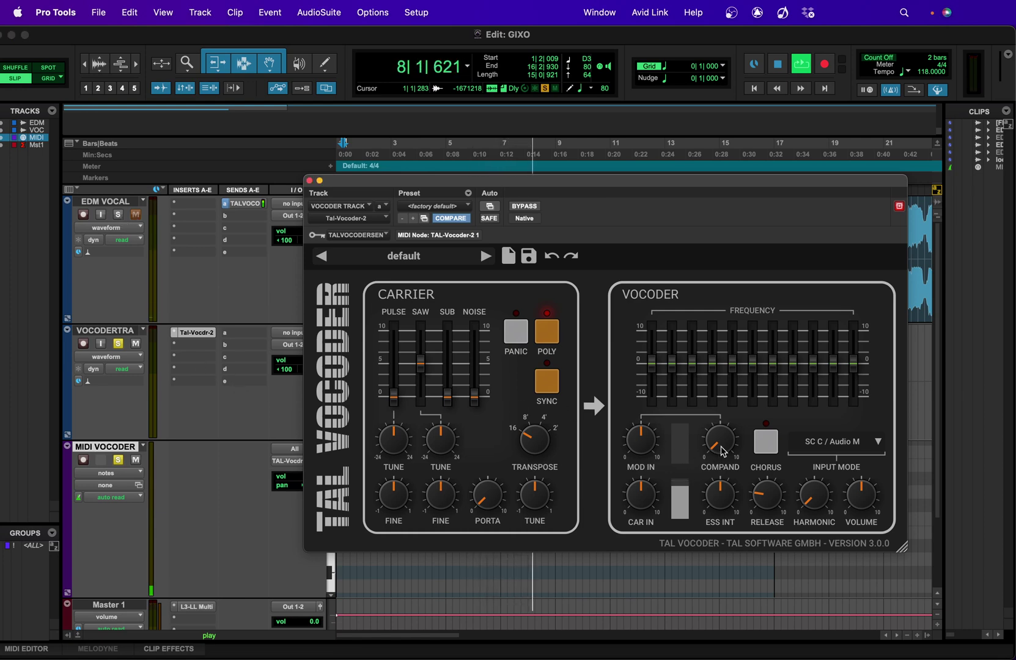
Raise the vocoder's Compand slightly and set its input mode to MIDI C / SC M
{"action": "left_click_drag", "start_coordinate": [723, 451], "coordinate": [724, 436]}
{"action": "left_click", "coordinate": [838, 441]}
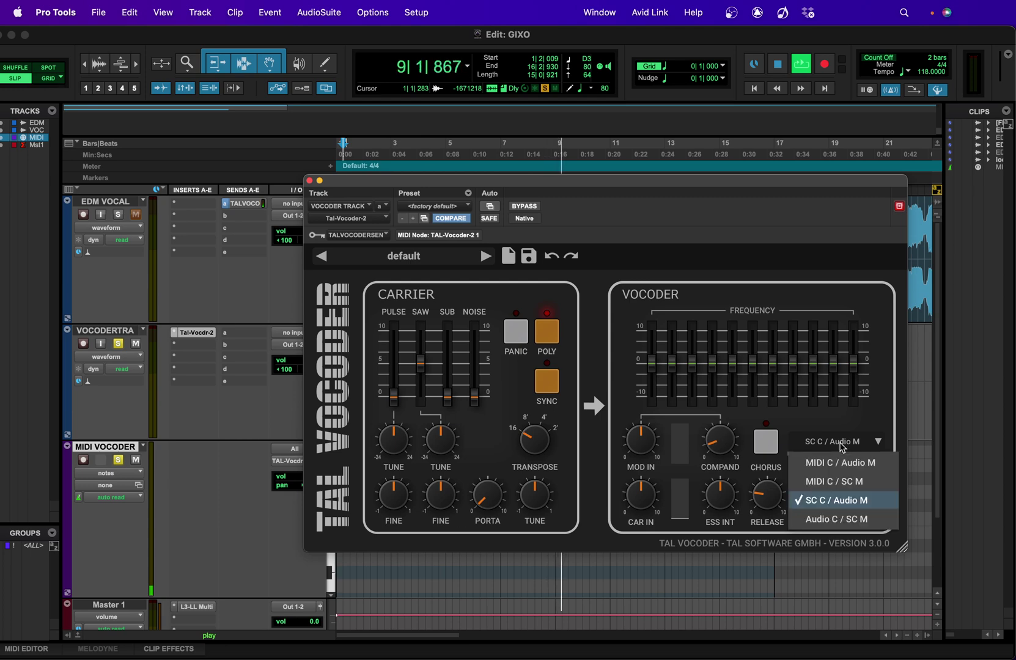
{"action": "left_click", "coordinate": [840, 482]}
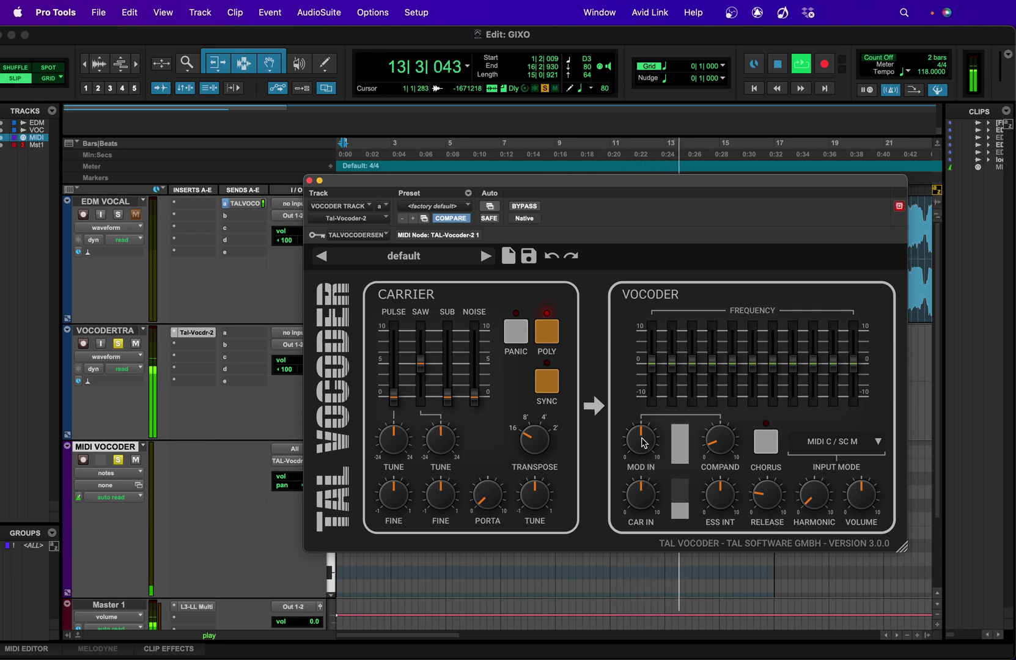
Lower the vocoder's Mod In level, raise Car In slightly, and restart playback to hear the balance
{"action": "left_click_drag", "start_coordinate": [644, 443], "coordinate": [644, 475]}
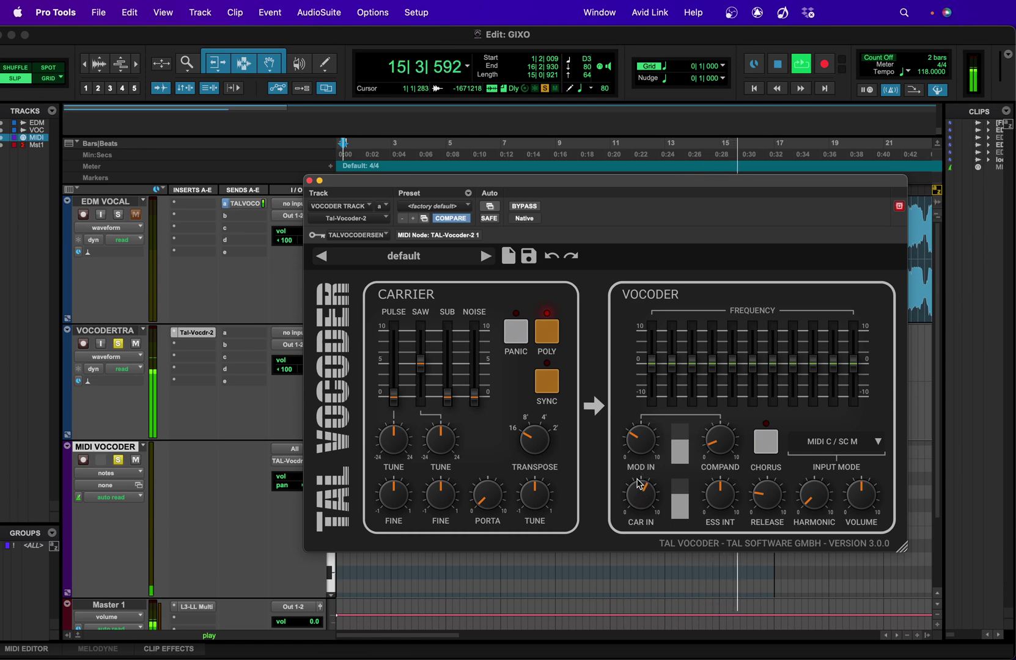
{"action": "left_click_drag", "start_coordinate": [640, 485], "coordinate": [639, 491]}
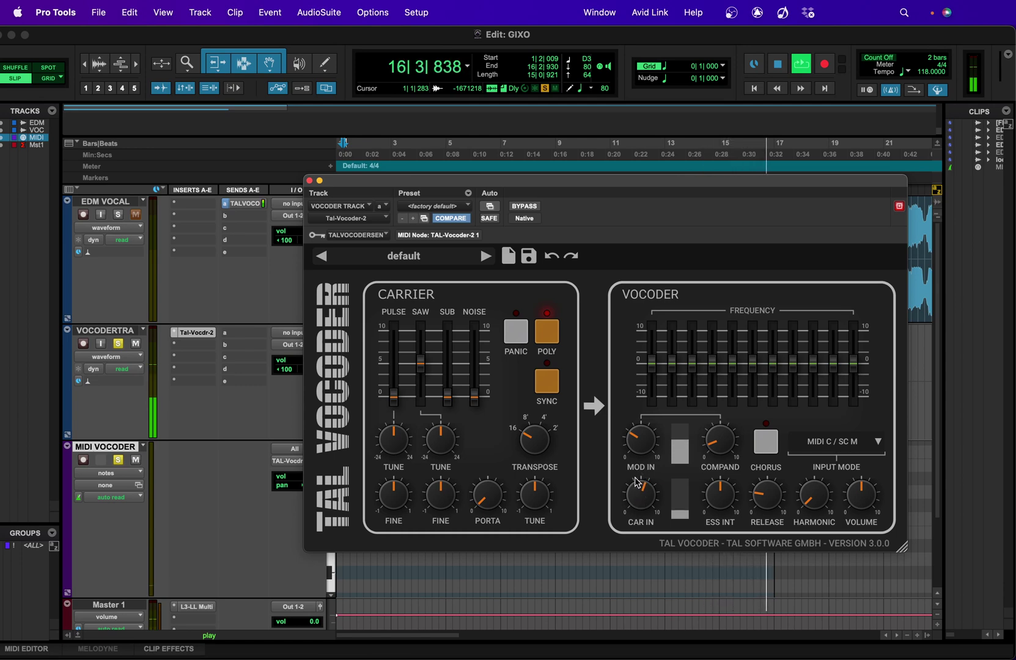
{"action": "key", "text": "space"}
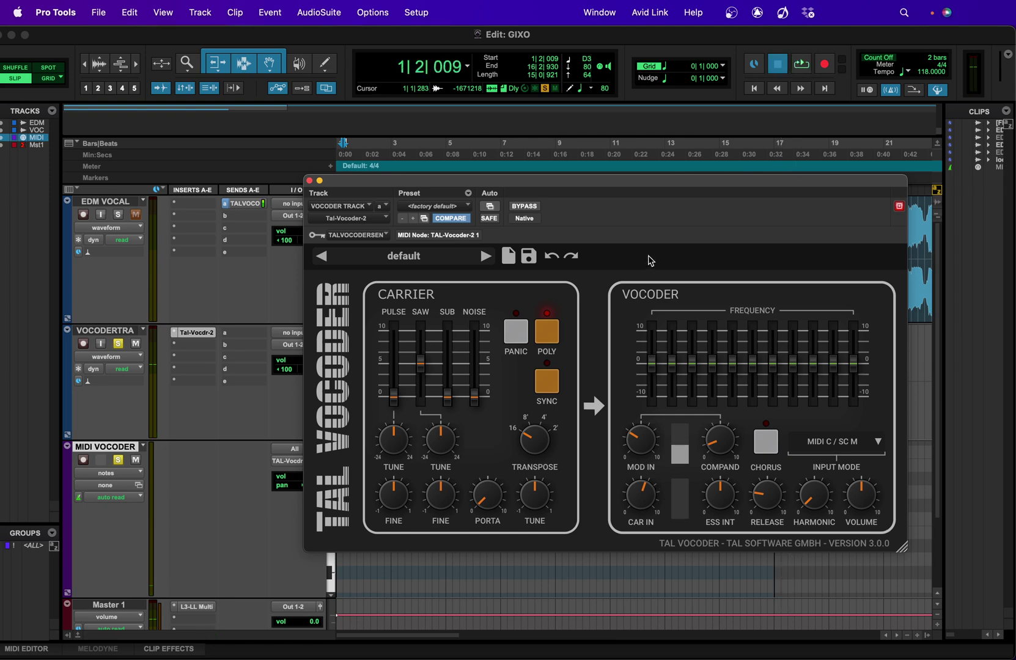
{"action": "key", "text": "space"}
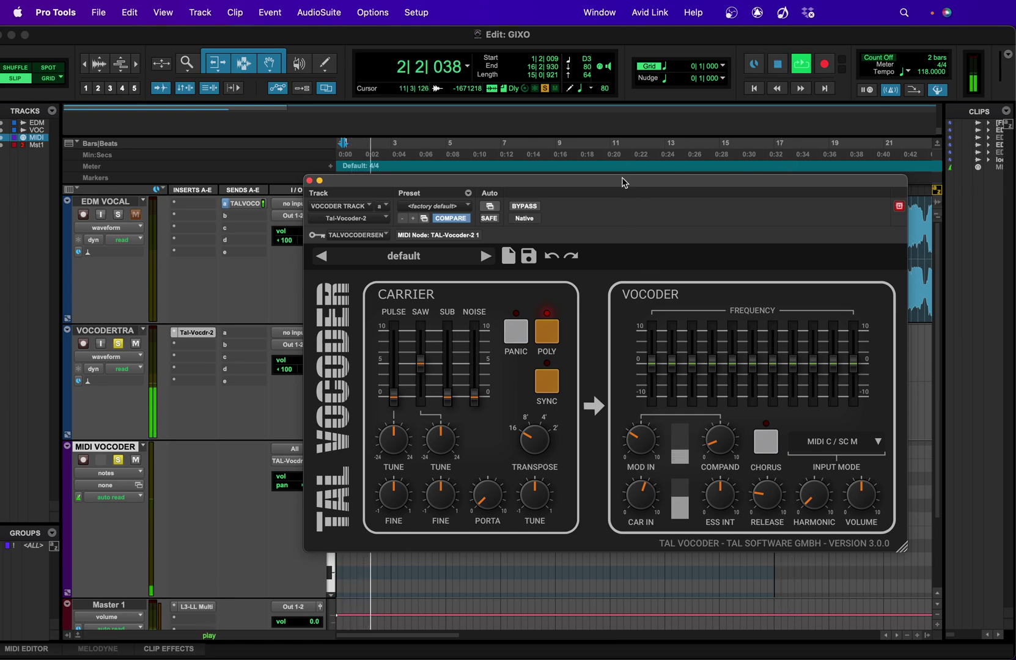
Audition the vocoder presets Cozy Voice and Detuned Robot, return to Cozy Voice, and restart playback
{"action": "left_click_drag", "start_coordinate": [624, 183], "coordinate": [659, 207]}
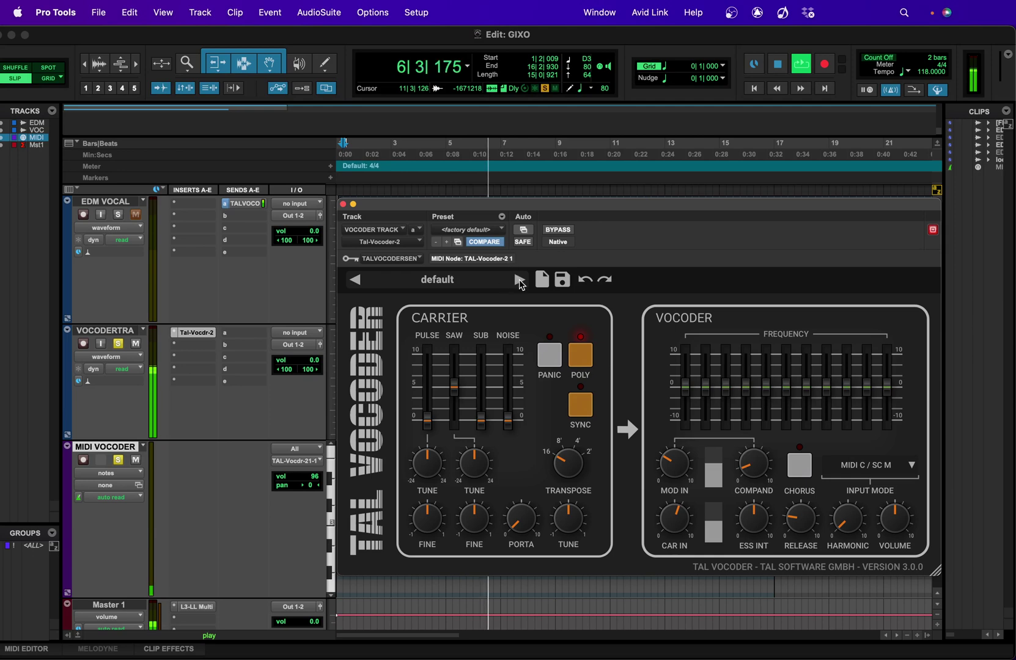
{"action": "left_click", "coordinate": [519, 280]}
{"action": "key", "text": "space"}
{"action": "key", "text": "space"}
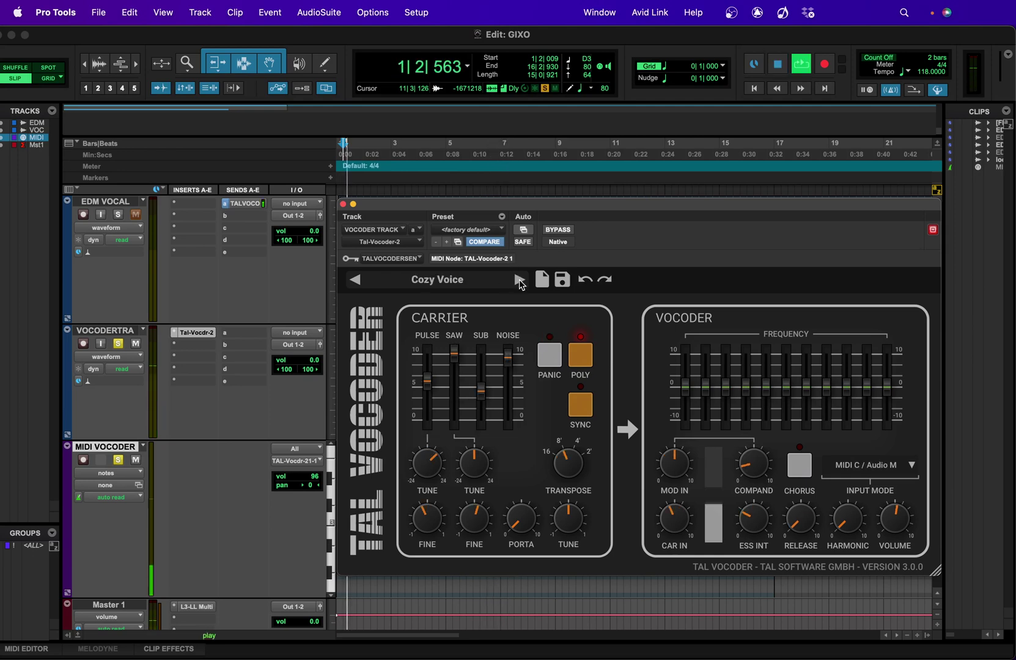
{"action": "left_click", "coordinate": [519, 280]}
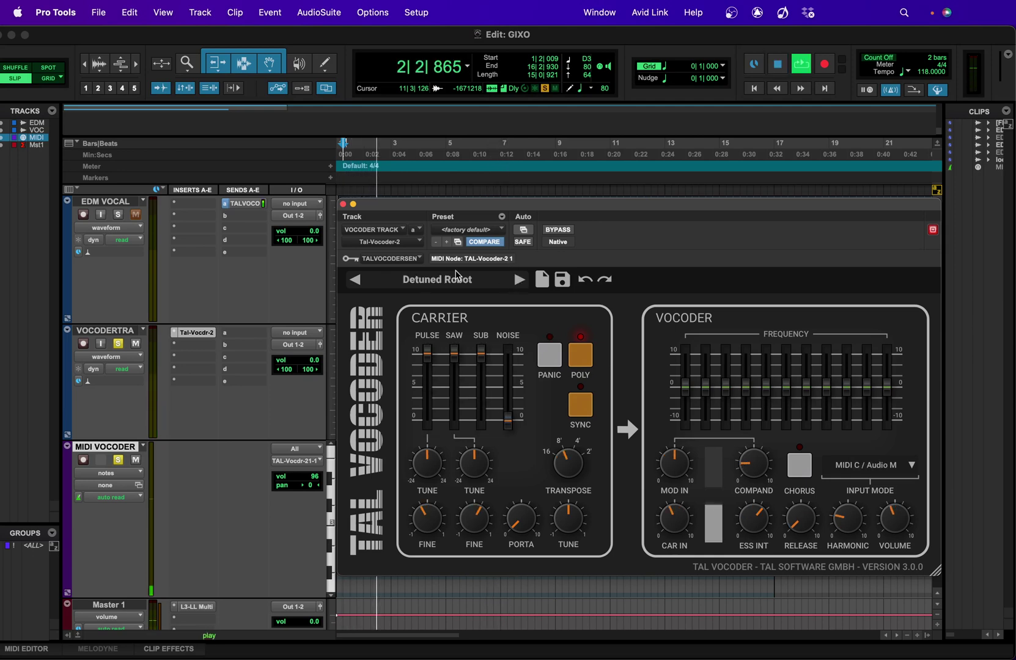
{"action": "left_click", "coordinate": [356, 280]}
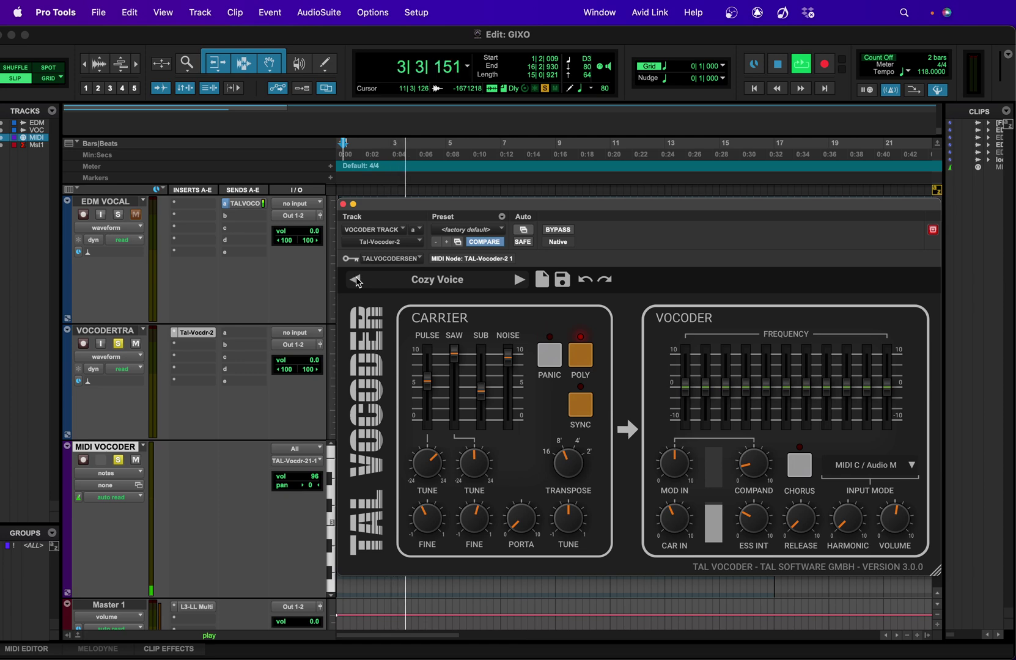
{"action": "key", "text": "space"}
{"action": "key", "text": "space"}
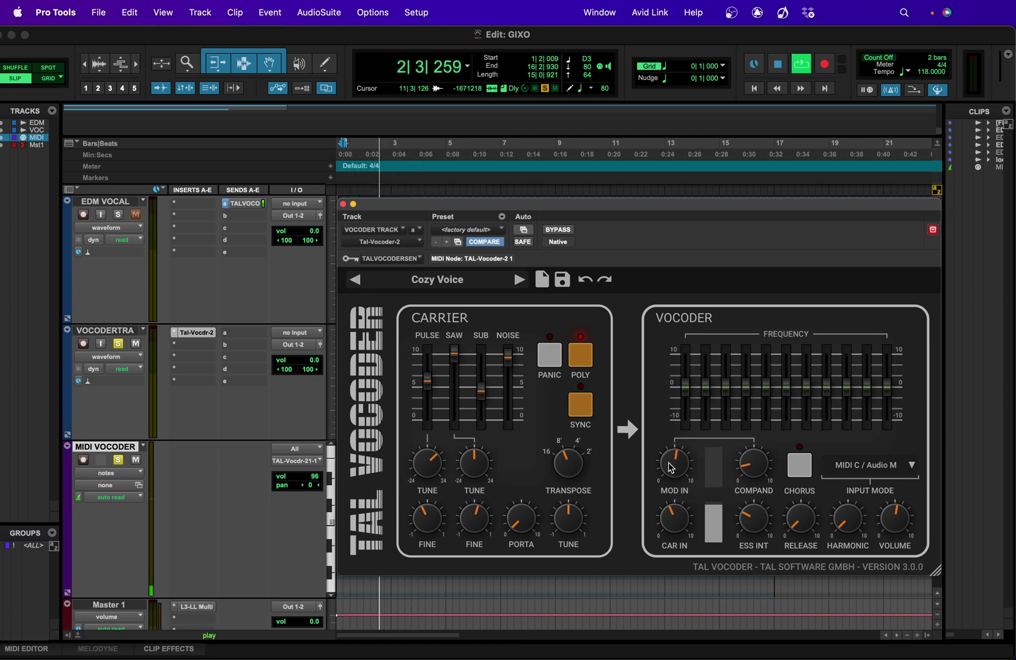
Restart playback to check the Cozy Voice preset, stop it, and set the vocoder's input mode to MIDI C / SC M
{"action": "key", "text": "space"}
{"action": "key", "text": "space"}
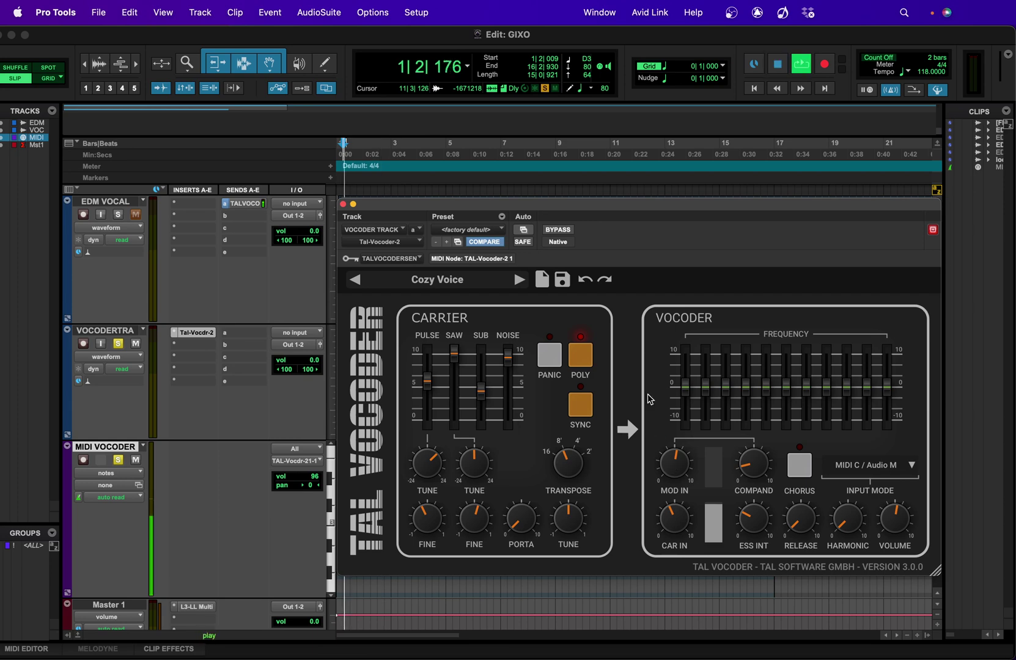
{"action": "key", "text": "space"}
{"action": "left_click", "coordinate": [915, 466]}
{"action": "left_click", "coordinate": [859, 506]}
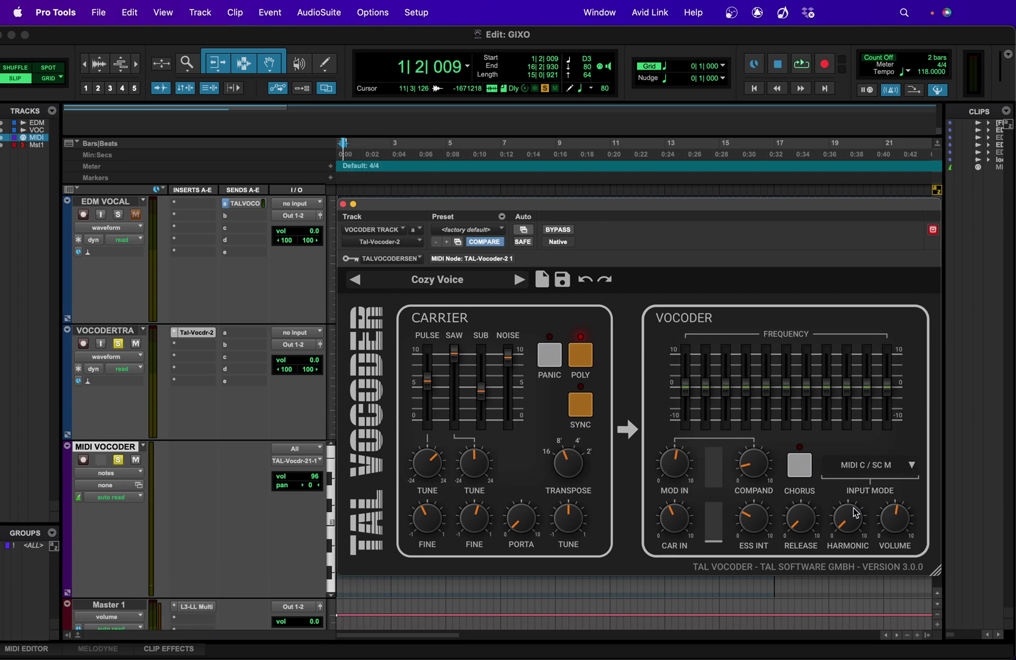
With playback running, lower Mod In and Car In slightly, and reduce the carrier's Saw, Sub and Noise levels
{"action": "key", "text": "space"}
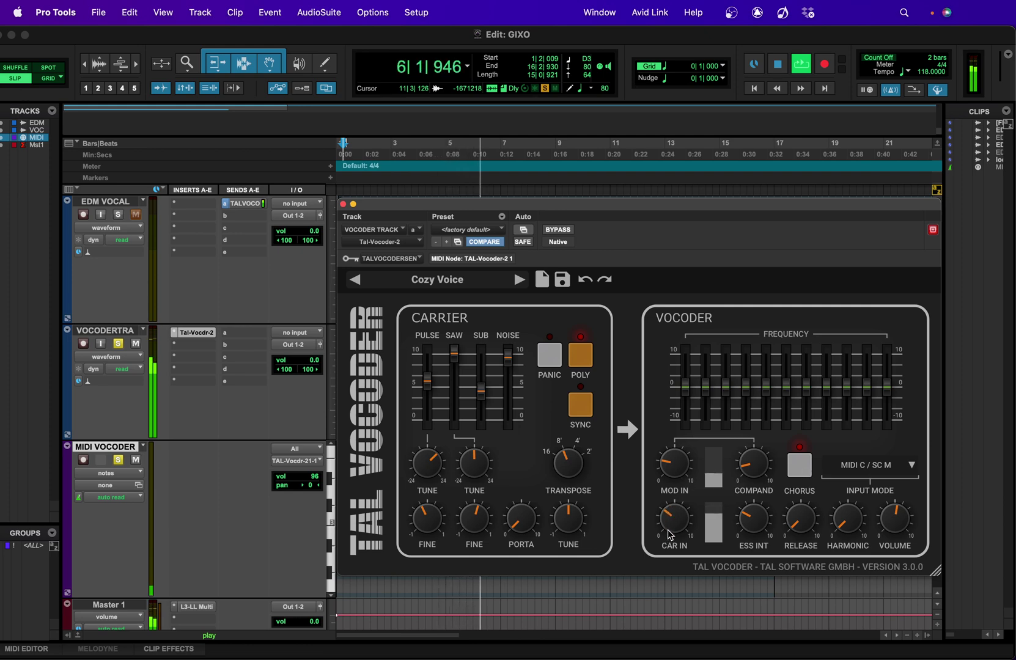
{"action": "left_click_drag", "start_coordinate": [453, 360], "coordinate": [512, 384]}
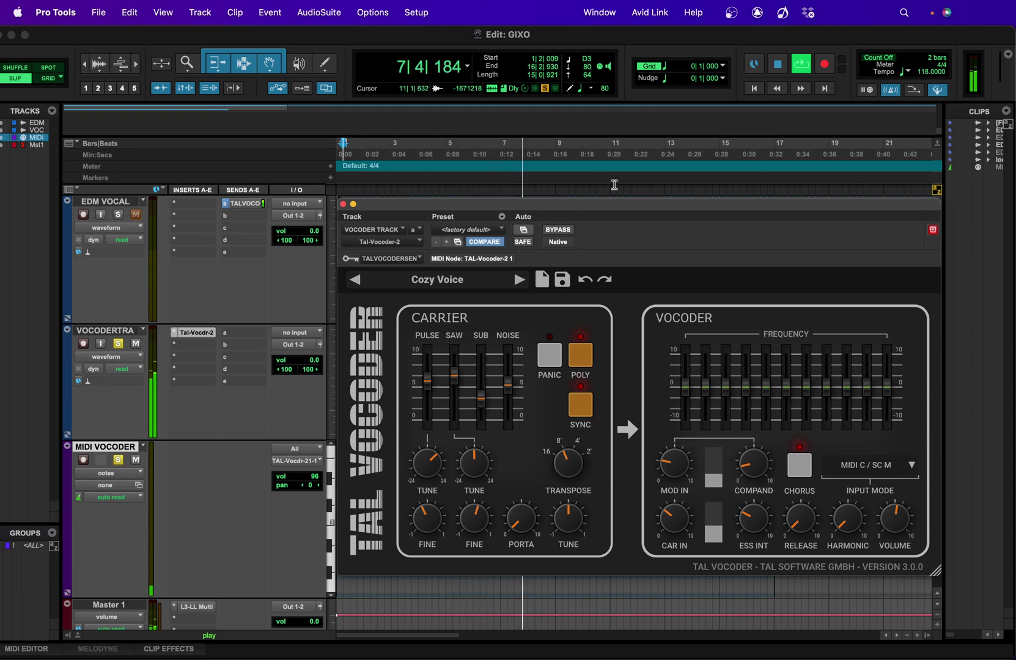
Select the timeline from bar 1 to about bar 16, trim the MIDI VOCODER note's end to match, and restart playback
{"action": "left_click", "coordinate": [343, 204]}
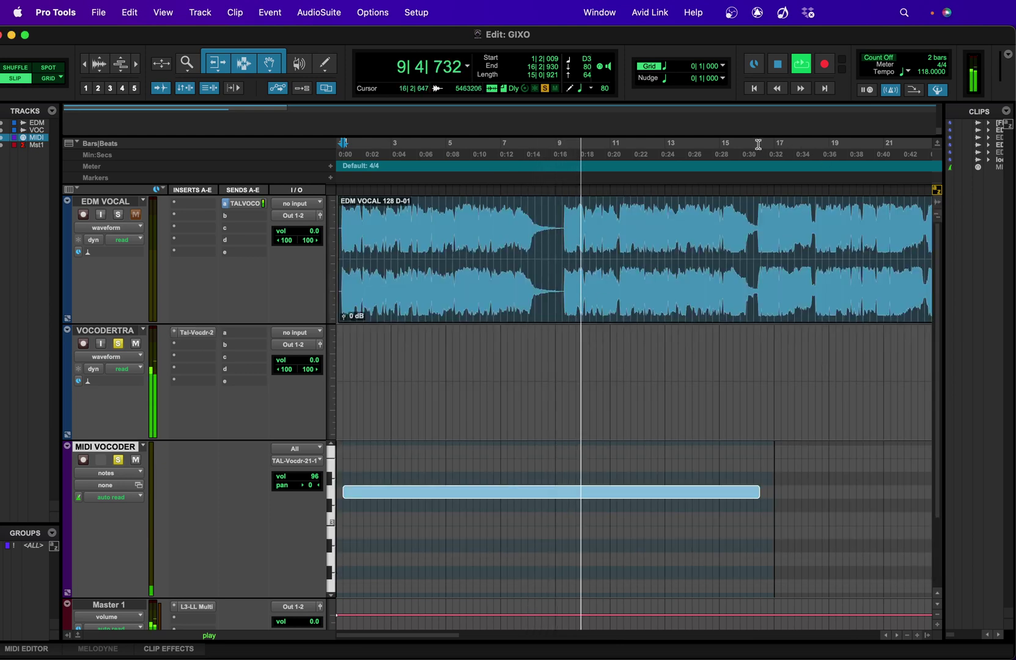
{"action": "left_click_drag", "start_coordinate": [758, 144], "coordinate": [338, 153]}
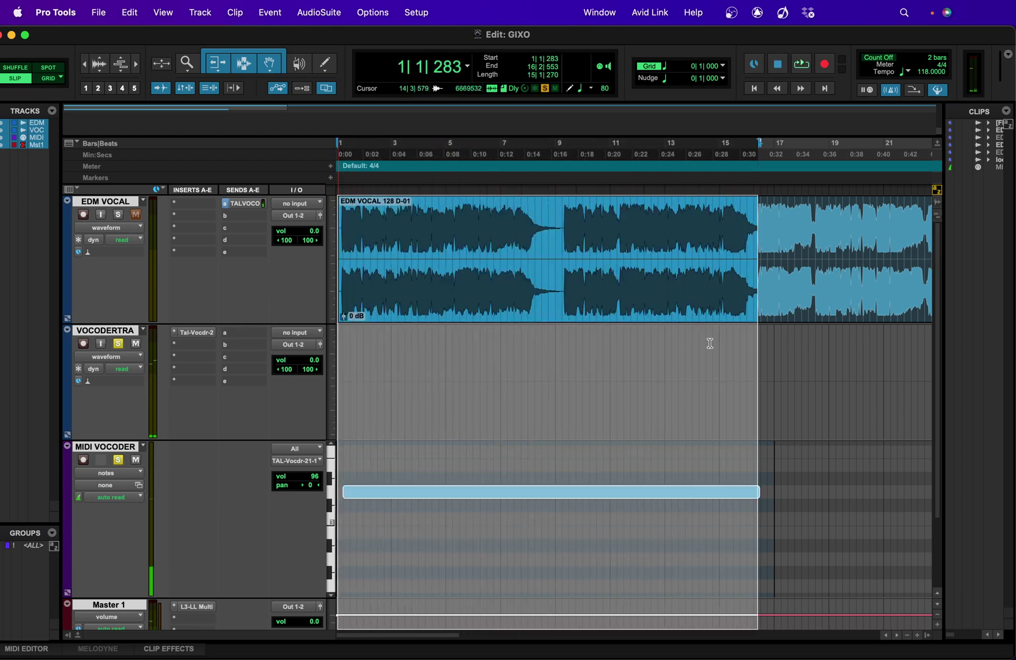
{"action": "left_click", "coordinate": [756, 491]}
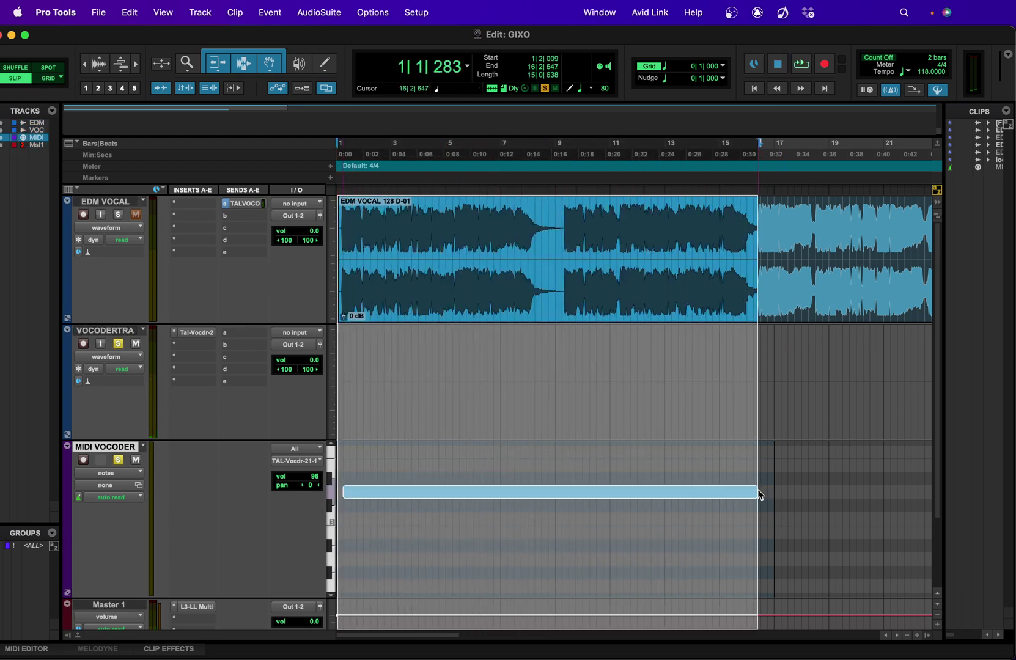
{"action": "key", "text": "space"}
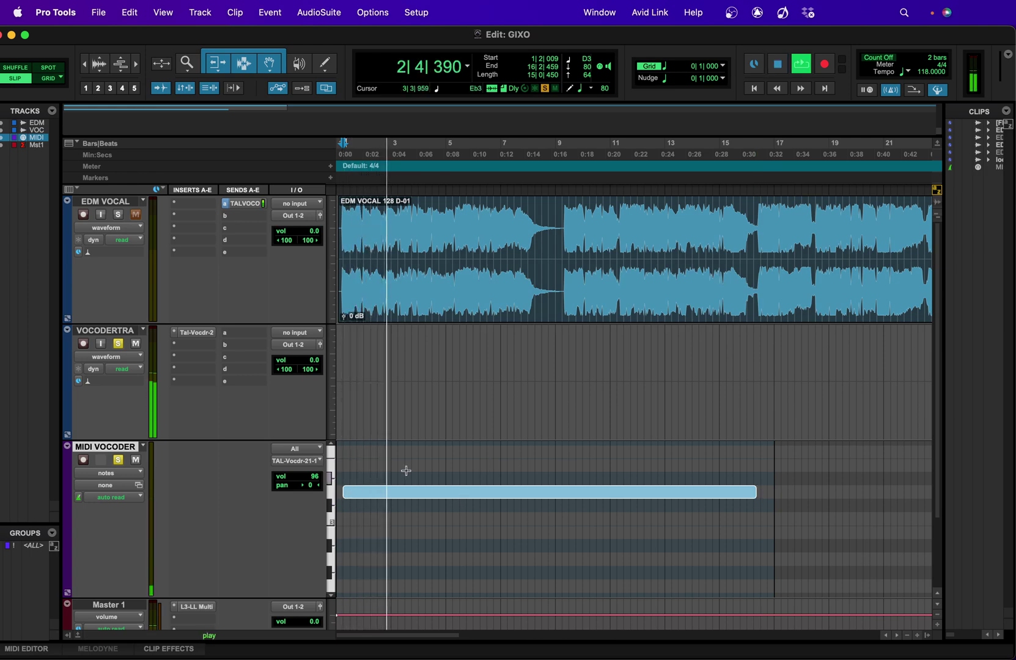
Reopen the vocoder, lower Pulse and Transpose slightly, raise Harmonic to mid-range, and set Porta to about 2
{"action": "left_click", "coordinate": [207, 333]}
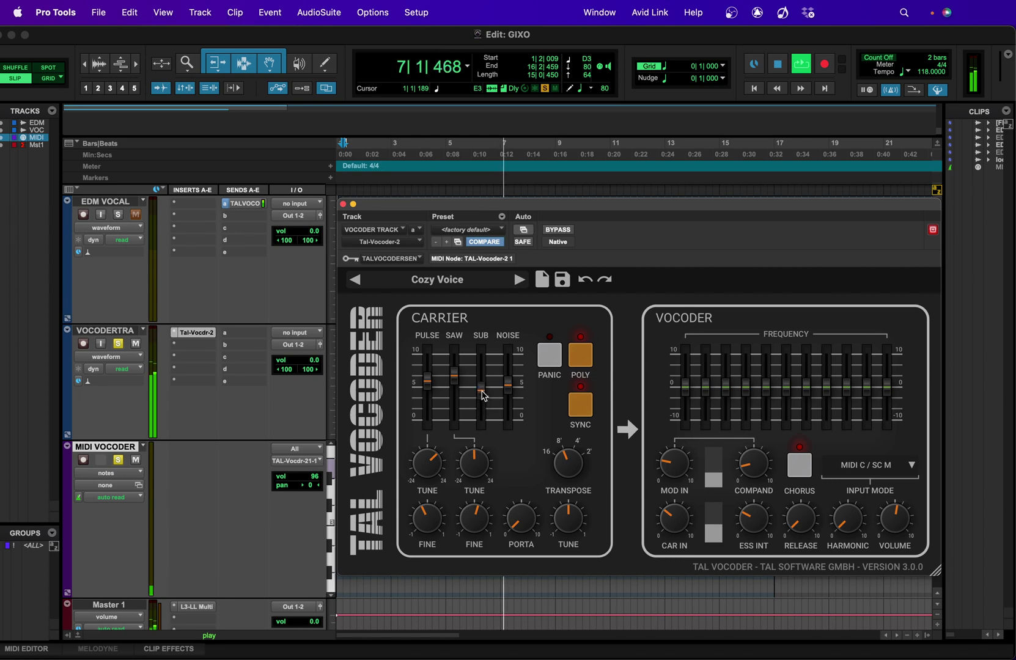
{"action": "mouse_move", "coordinate": [482, 396]}
{"action": "left_mouse_down"}
{"action": "mouse_move", "coordinate": [488, 380]}
{"action": "mouse_move", "coordinate": [482, 396]}
{"action": "left_mouse_up"}
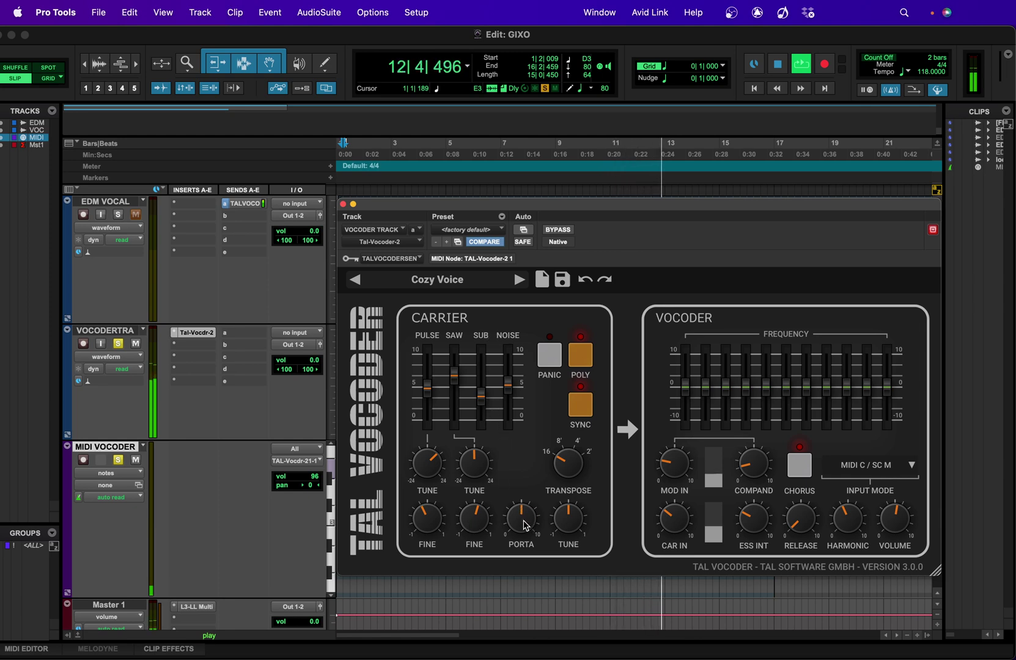
{"action": "left_click_drag", "start_coordinate": [530, 529], "coordinate": [531, 581]}
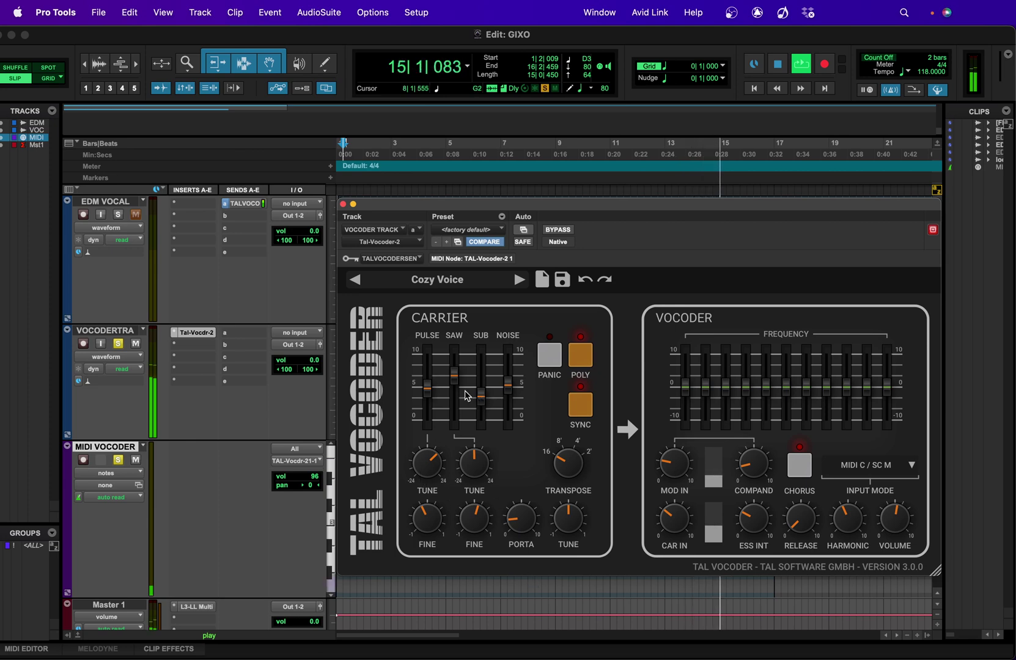
Set the carrier's Saw to 0 and Sub to about 5, try Pulse at 10, and bring it down to about 5
{"action": "mouse_move", "coordinate": [454, 374]}
{"action": "left_mouse_down"}
{"action": "mouse_move", "coordinate": [452, 361]}
{"action": "mouse_move", "coordinate": [450, 380]}
{"action": "left_mouse_up"}
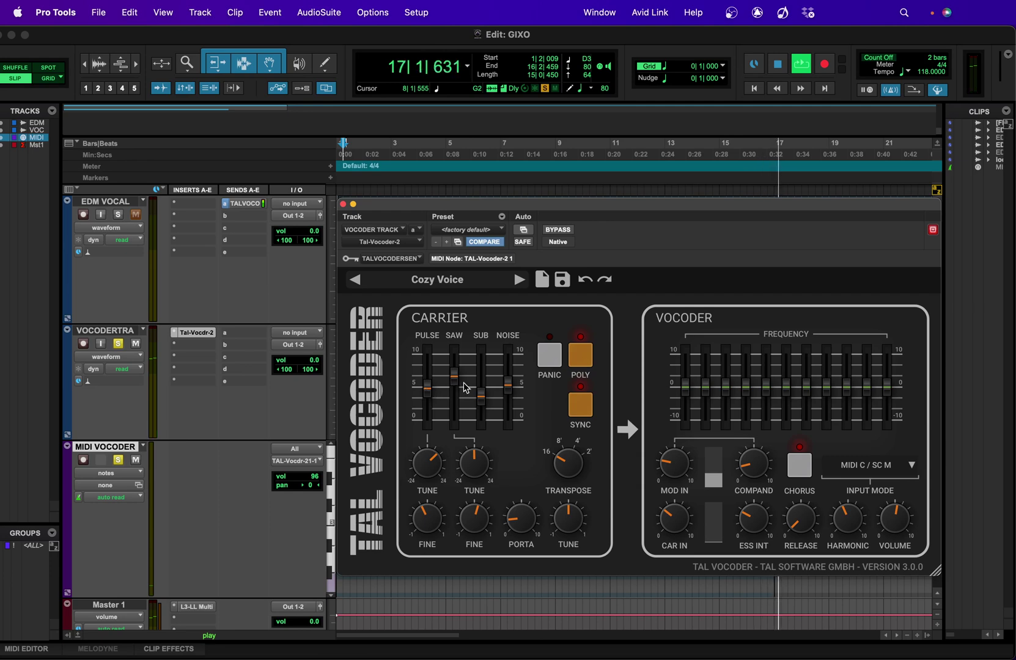
{"action": "left_click_drag", "start_coordinate": [457, 384], "coordinate": [455, 427]}
{"action": "left_click_drag", "start_coordinate": [427, 388], "coordinate": [419, 338]}
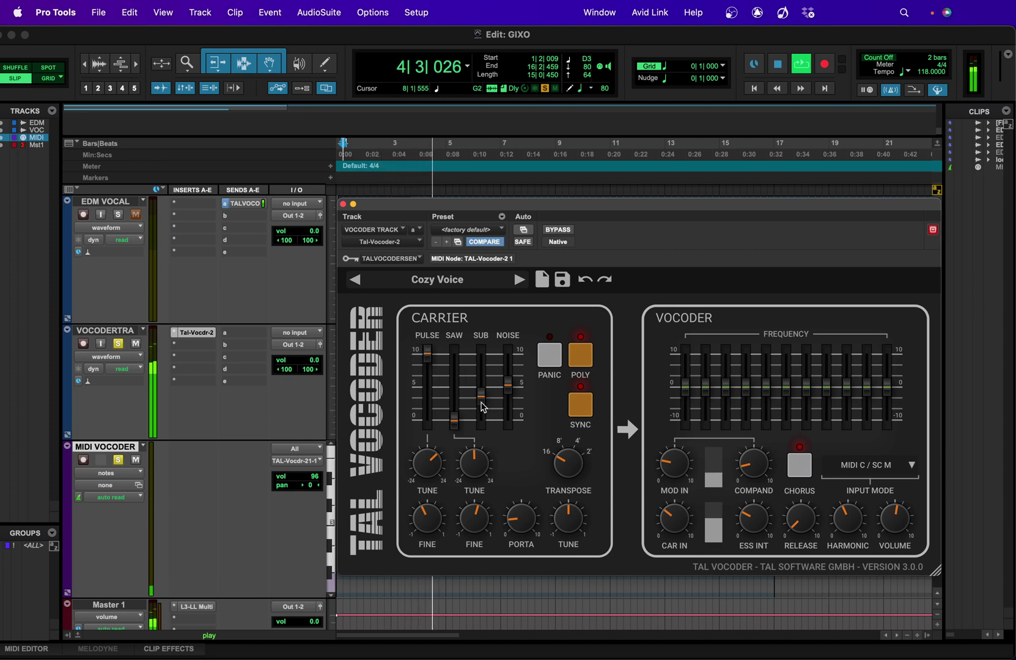
{"action": "mouse_move", "coordinate": [483, 407]}
{"action": "left_mouse_down"}
{"action": "mouse_move", "coordinate": [489, 435]}
{"action": "mouse_move", "coordinate": [483, 394]}
{"action": "left_mouse_up"}
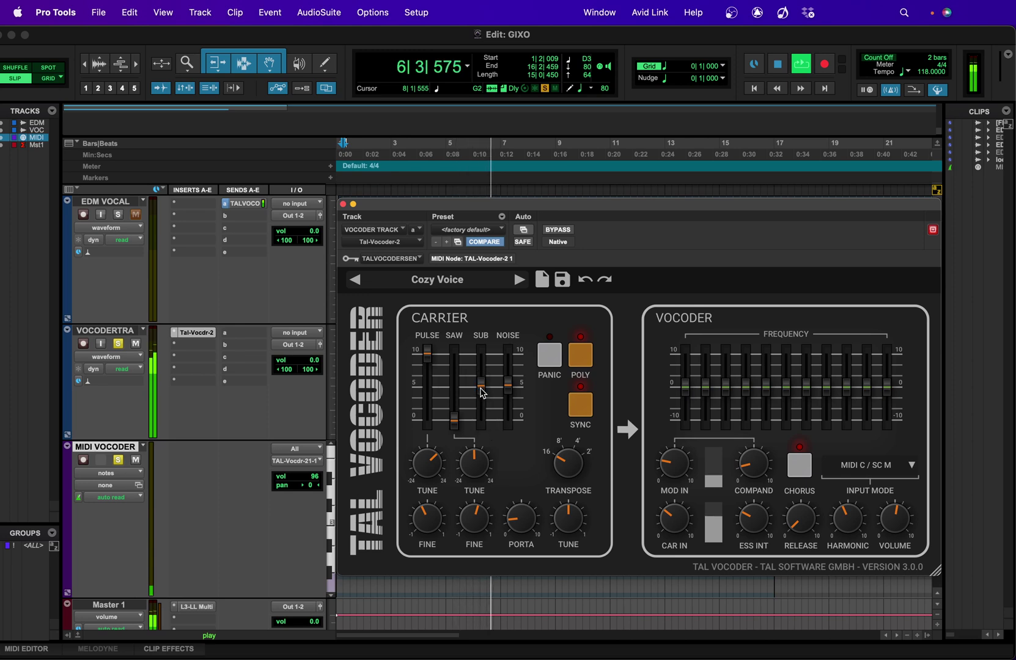
{"action": "left_click_drag", "start_coordinate": [427, 354], "coordinate": [426, 386]}
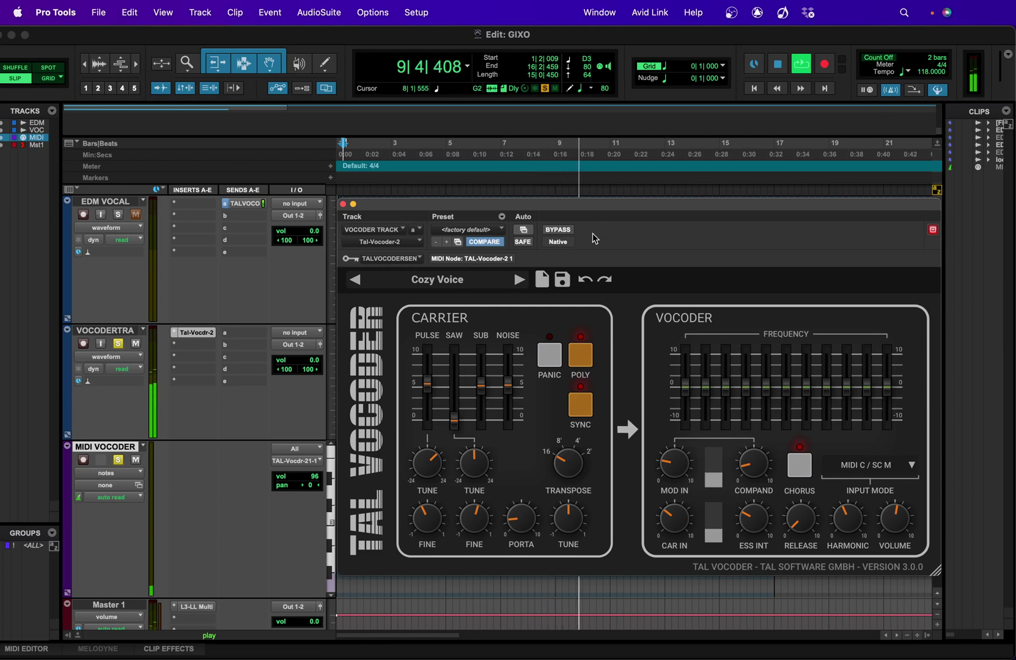
Compare the vocoder bypassed and active during playback, and stop playback
{"action": "left_click", "coordinate": [561, 231]}
{"action": "left_click", "coordinate": [561, 231]}
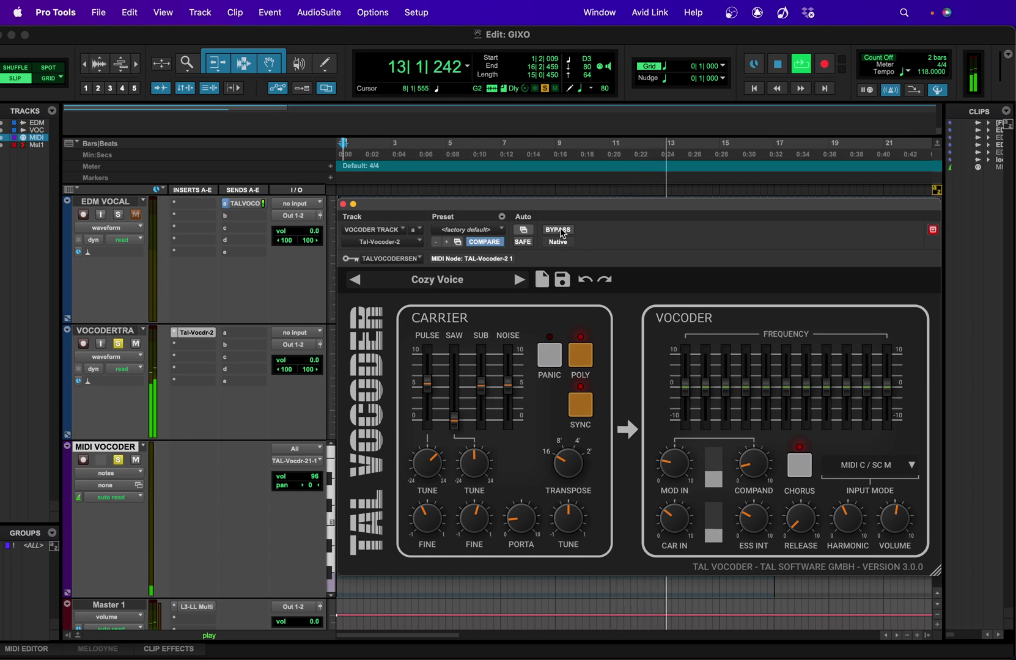
{"action": "key", "text": "space"}
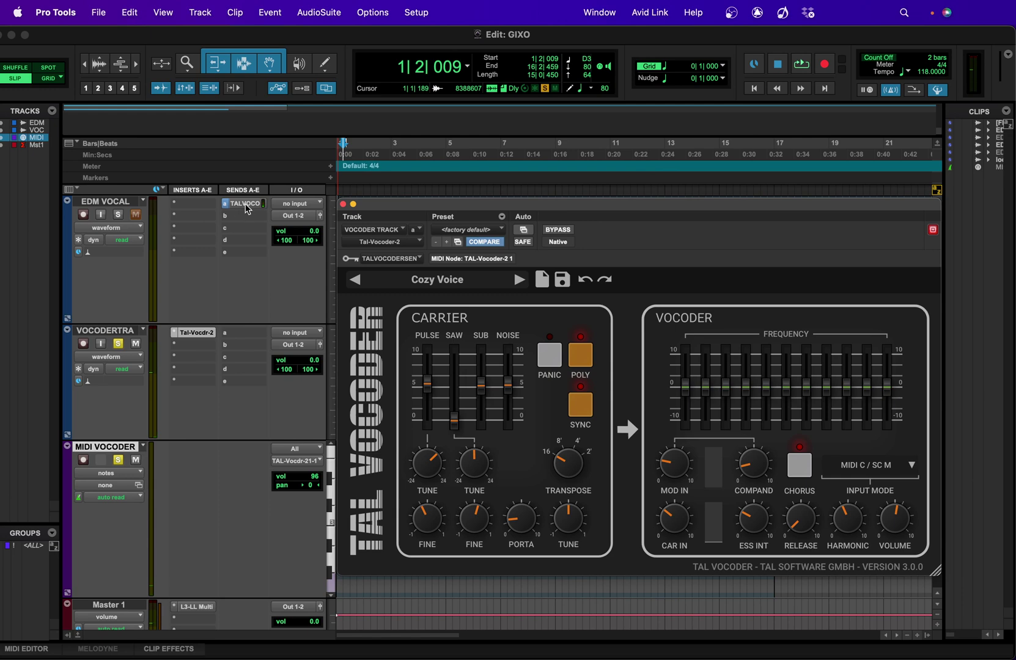
Open the EDM VOCAL track's vocoder send, turn off its pre-fader mode, and unmute and solo the track during playback
{"action": "left_click", "coordinate": [247, 206]}
{"action": "left_click_drag", "start_coordinate": [625, 185], "coordinate": [126, 211]}
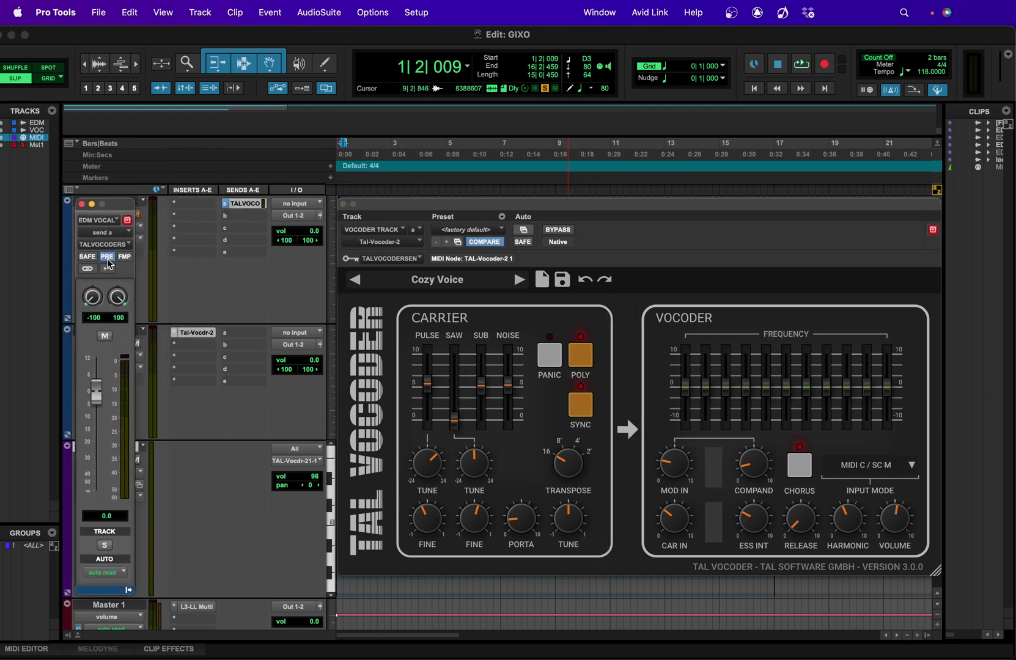
{"action": "key", "text": "space"}
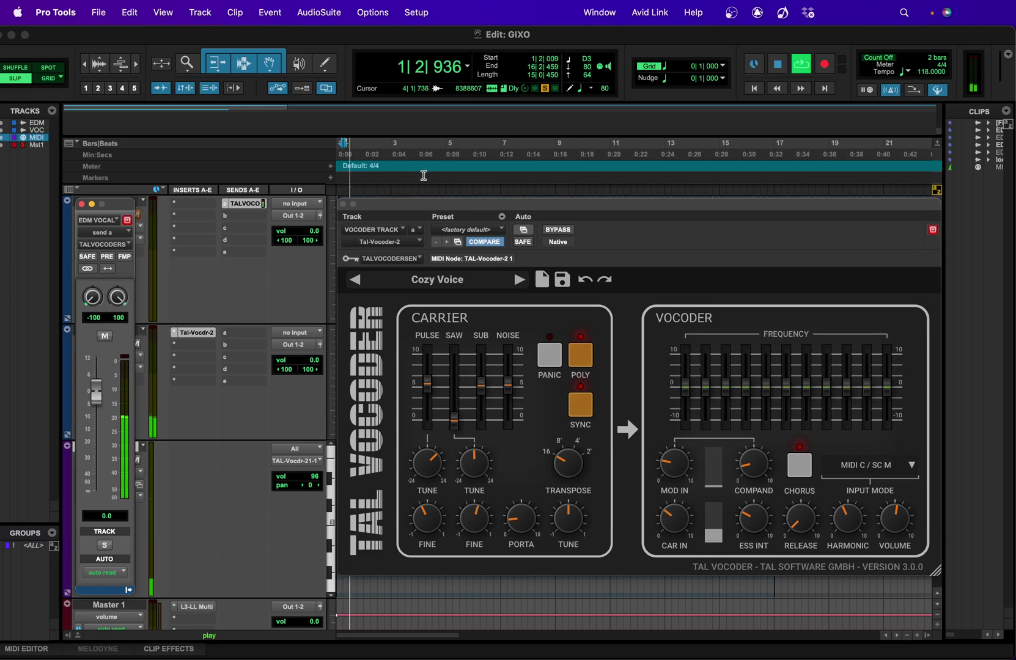
{"action": "left_click_drag", "start_coordinate": [111, 204], "coordinate": [193, 204]}
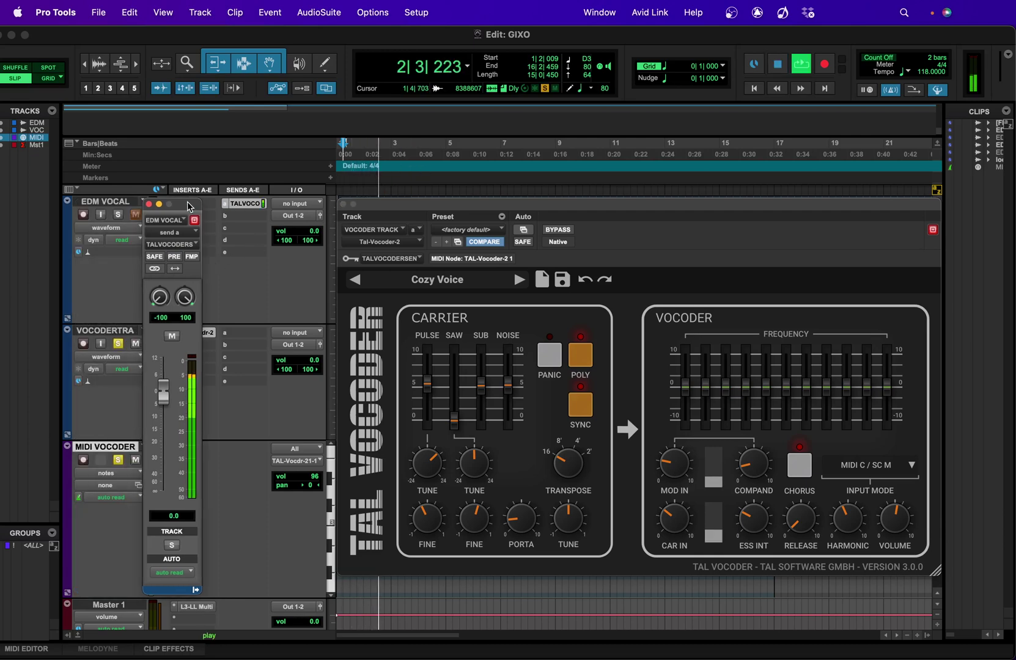
{"action": "left_click", "coordinate": [118, 215]}
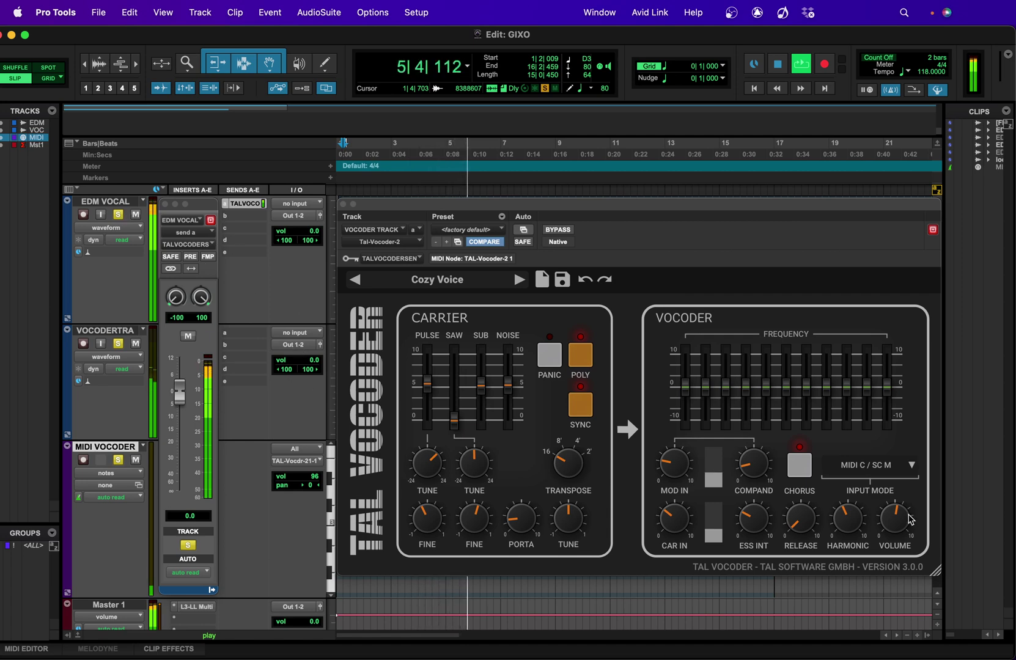
Raise the vocoder's output Volume to 10 and restart playback to hear it against the dry vocal
{"action": "left_click_drag", "start_coordinate": [910, 520], "coordinate": [894, 468]}
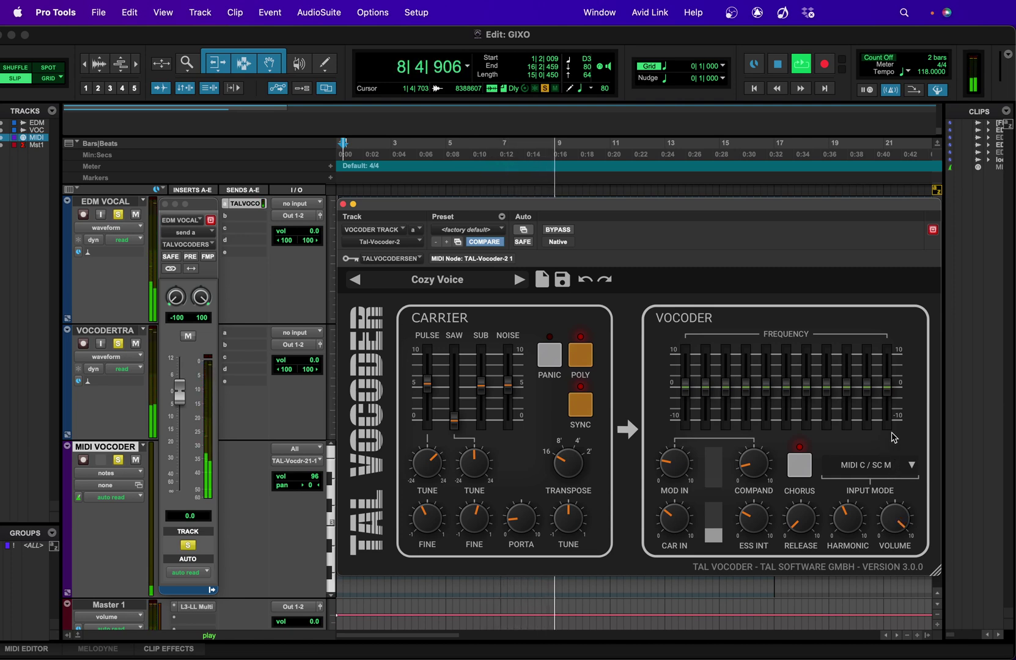
{"action": "key", "text": "space"}
{"action": "key", "text": "space"}
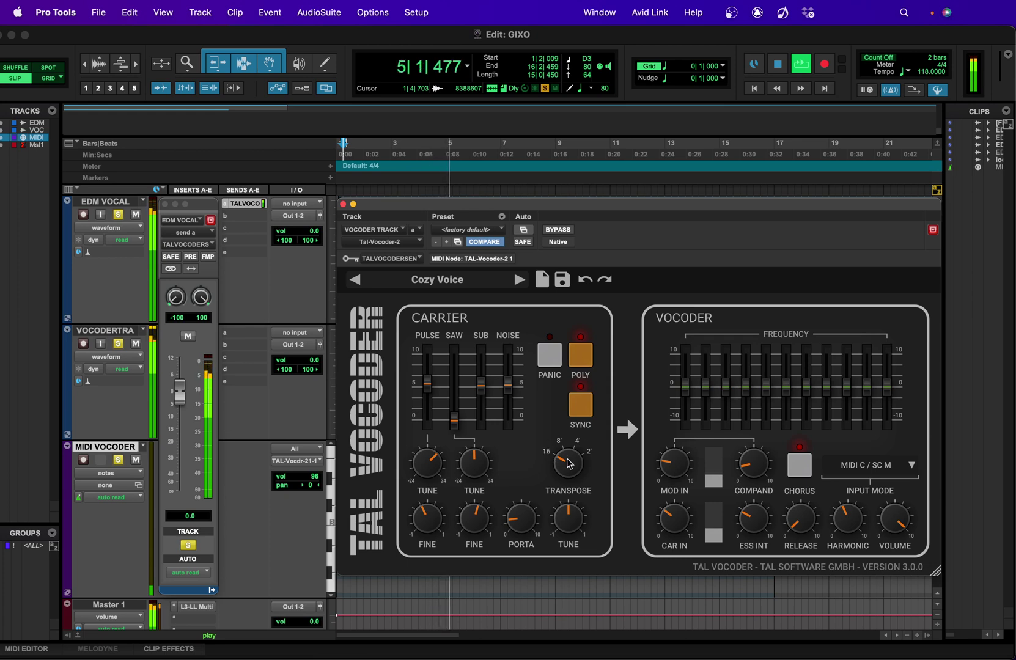
Set the carrier's Pulse to 0 and Saw to about 9, and restart playback
{"action": "left_click_drag", "start_coordinate": [427, 385], "coordinate": [453, 356]}
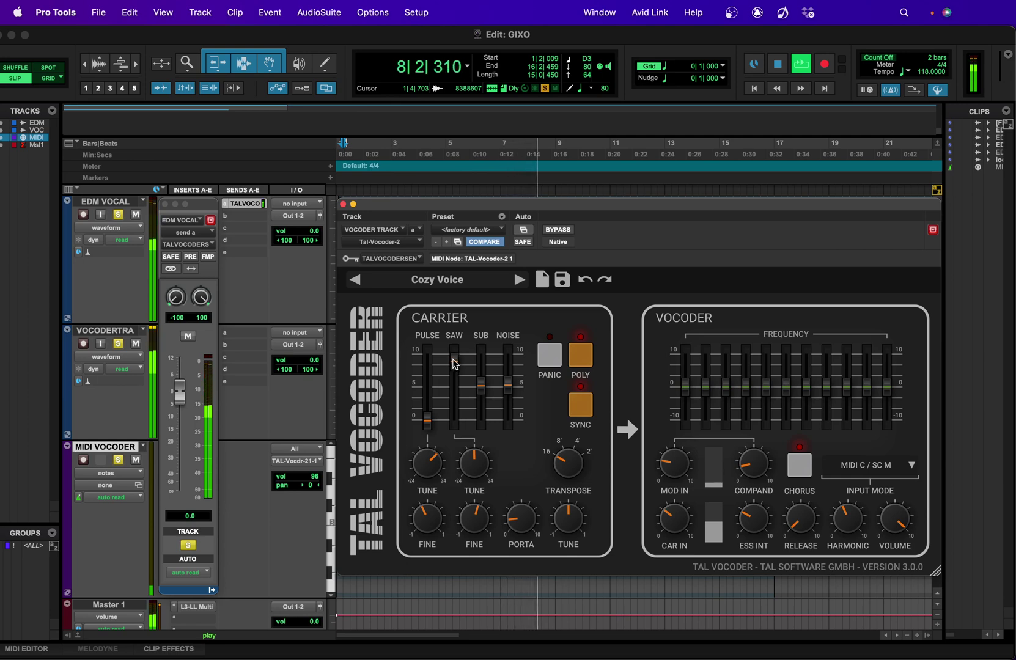
{"action": "key", "text": "space"}
{"action": "key", "text": "space"}
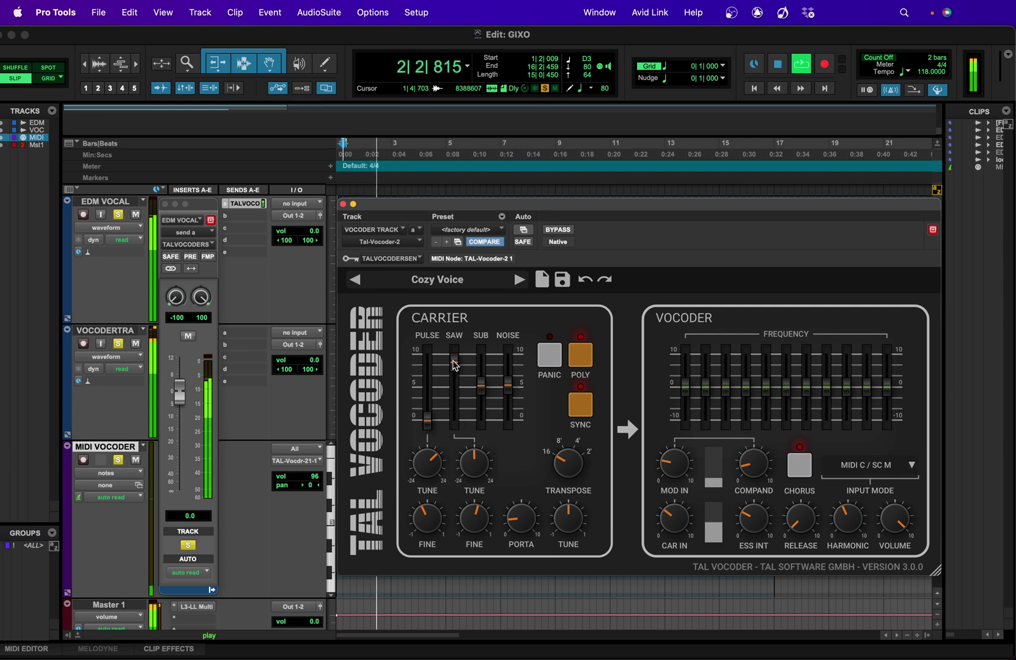
Switch the EDM VOCAL send to pre-fader with the track muted, and lower the vocoder's fourth, seventh and eighth Frequency bands
{"action": "left_click", "coordinate": [192, 259]}
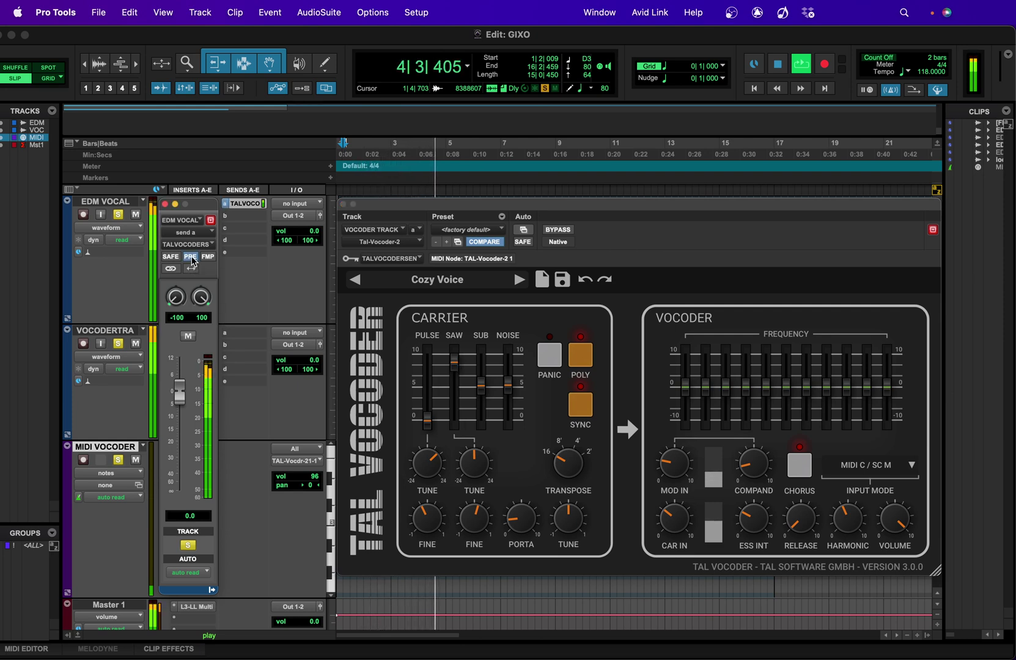
{"action": "left_click", "coordinate": [136, 215]}
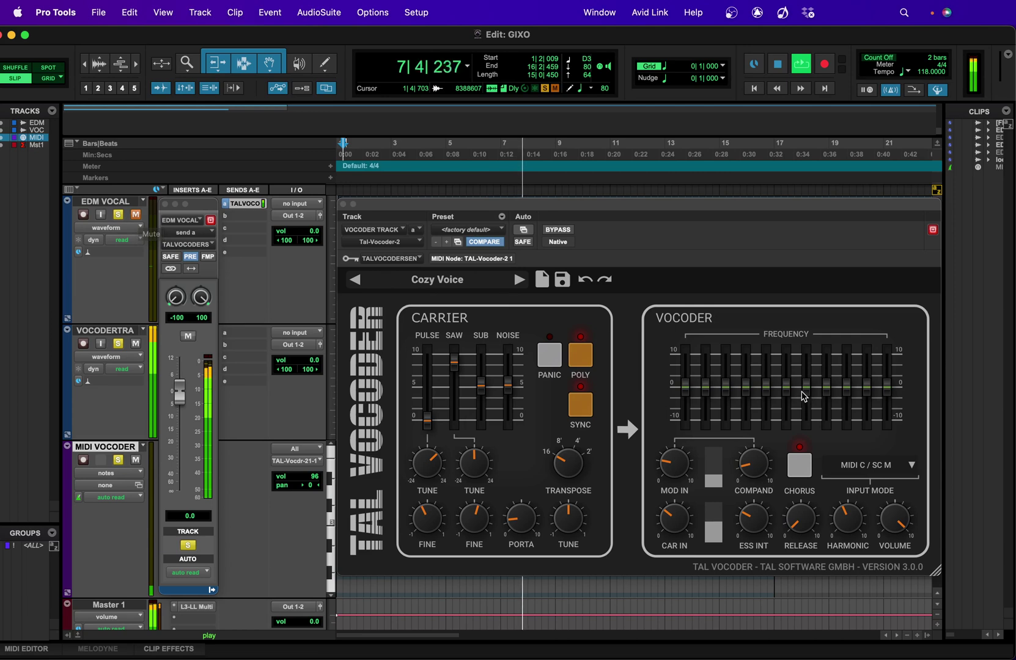
{"action": "left_click_drag", "start_coordinate": [806, 387], "coordinate": [826, 393]}
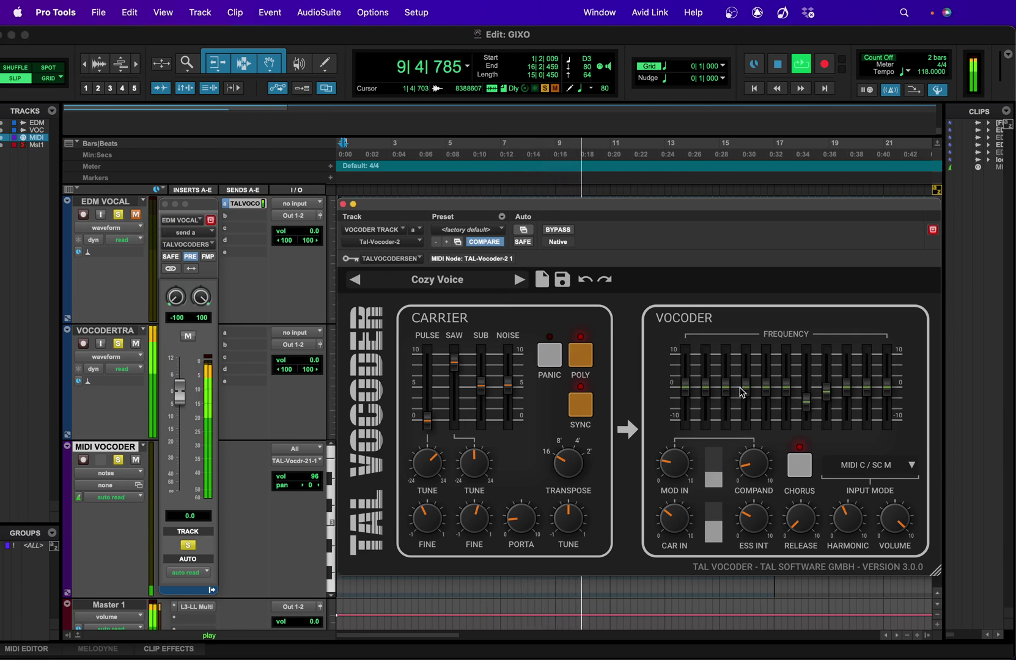
{"action": "left_click_drag", "start_coordinate": [745, 386], "coordinate": [742, 397]}
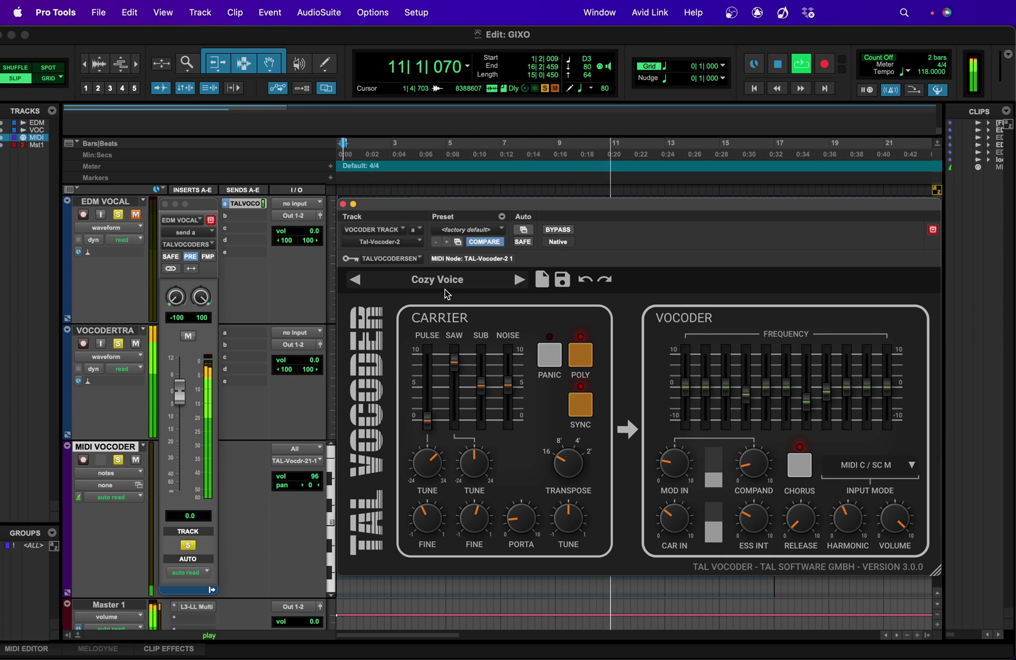
Unmute EDM VOCAL, play it together with the vocoder from the start, and stop playback
{"action": "left_click", "coordinate": [136, 214]}
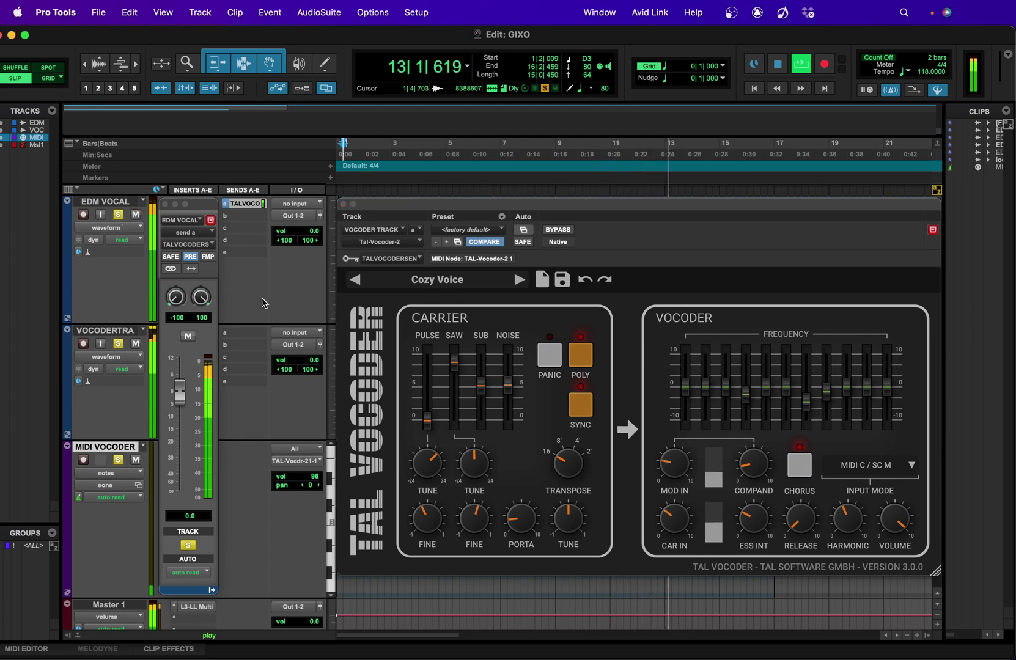
{"action": "key", "text": "space"}
{"action": "key", "text": "space"}
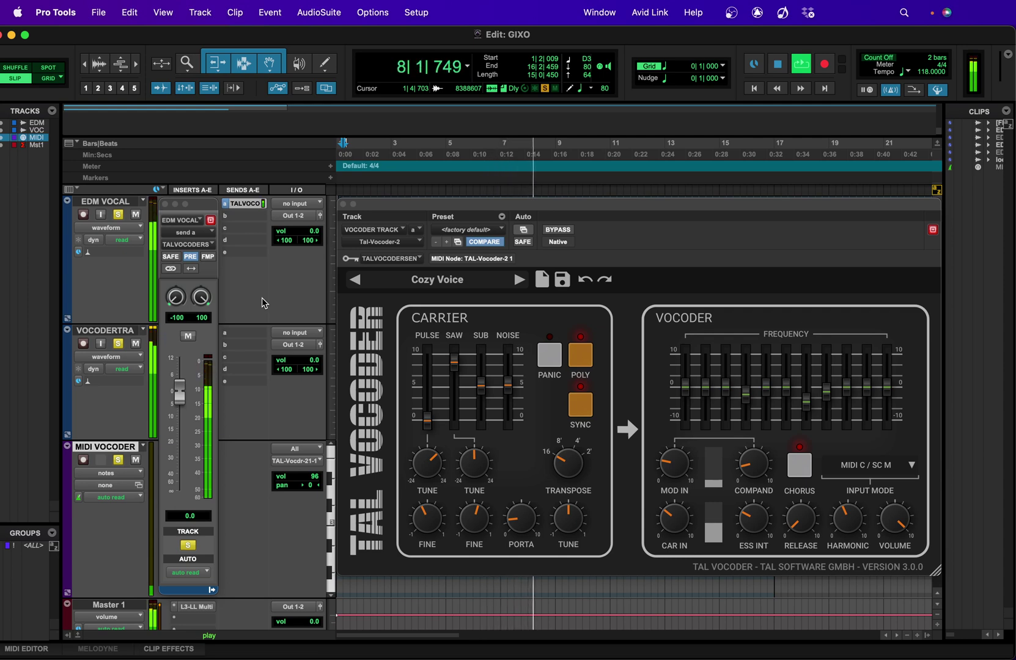
{"action": "key", "text": "space"}
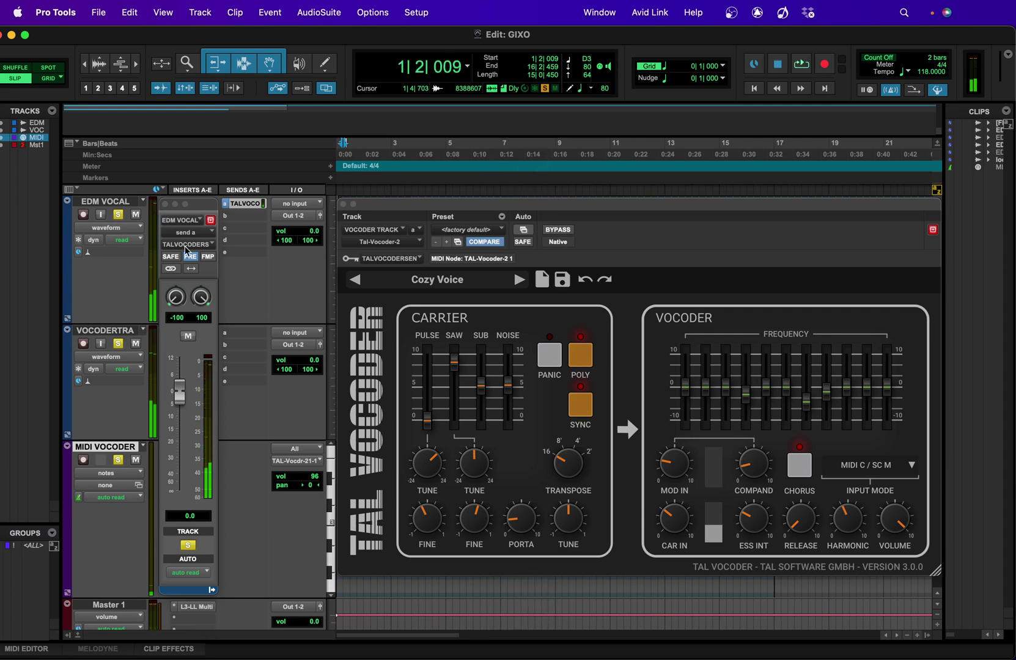
Mute and unsolo EDM VOCAL to play the vocoder alone, and raise the carrier's Transpose to between 8' and 4'
{"action": "left_click", "coordinate": [118, 214]}
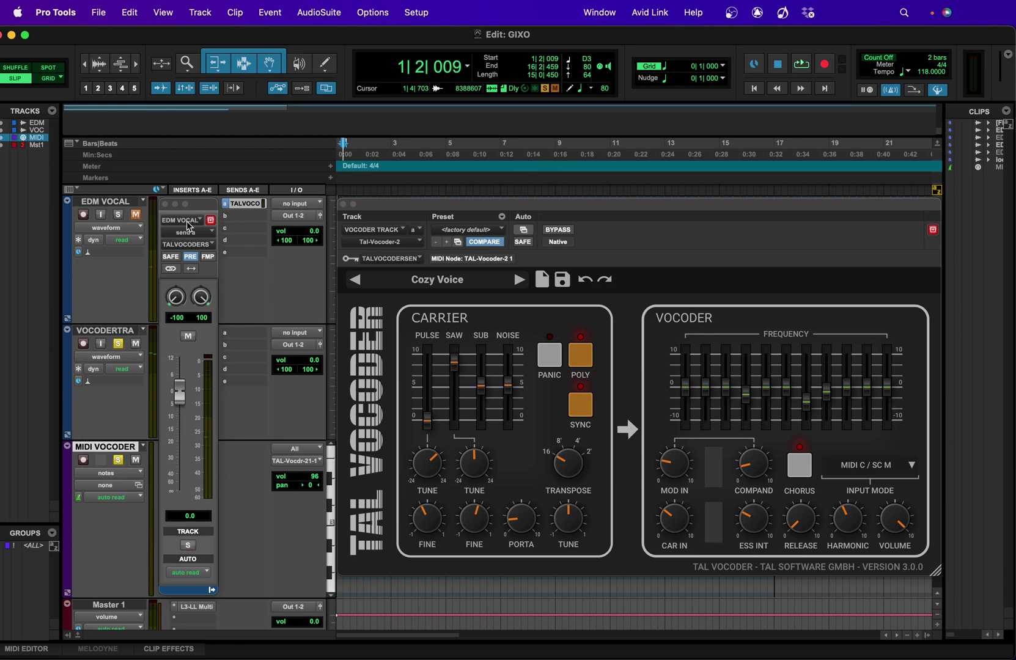
{"action": "key", "text": "space"}
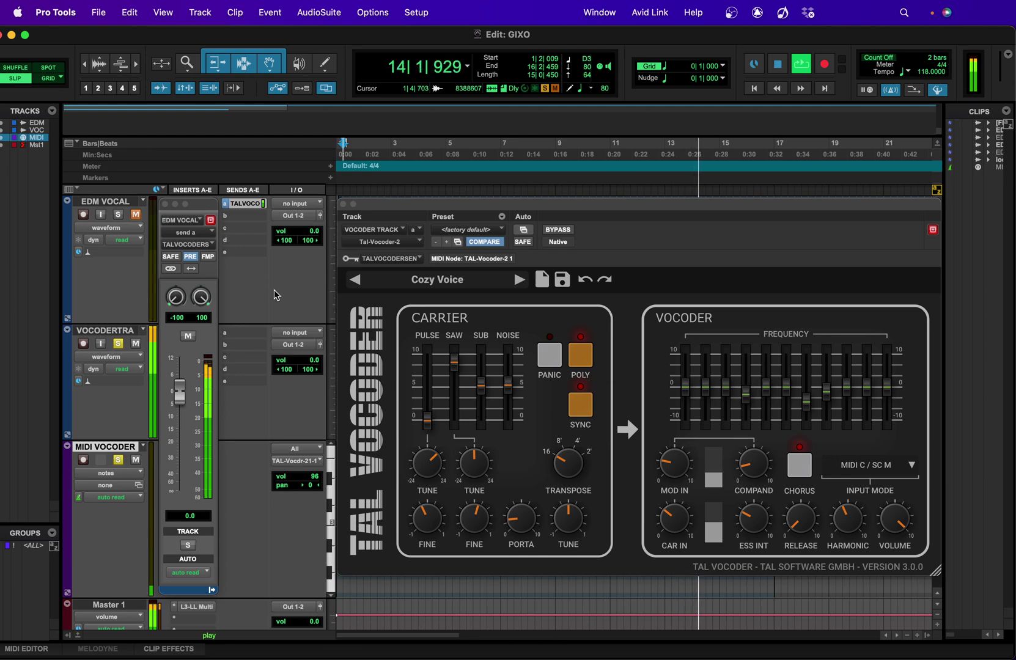
{"action": "left_click", "coordinate": [566, 453]}
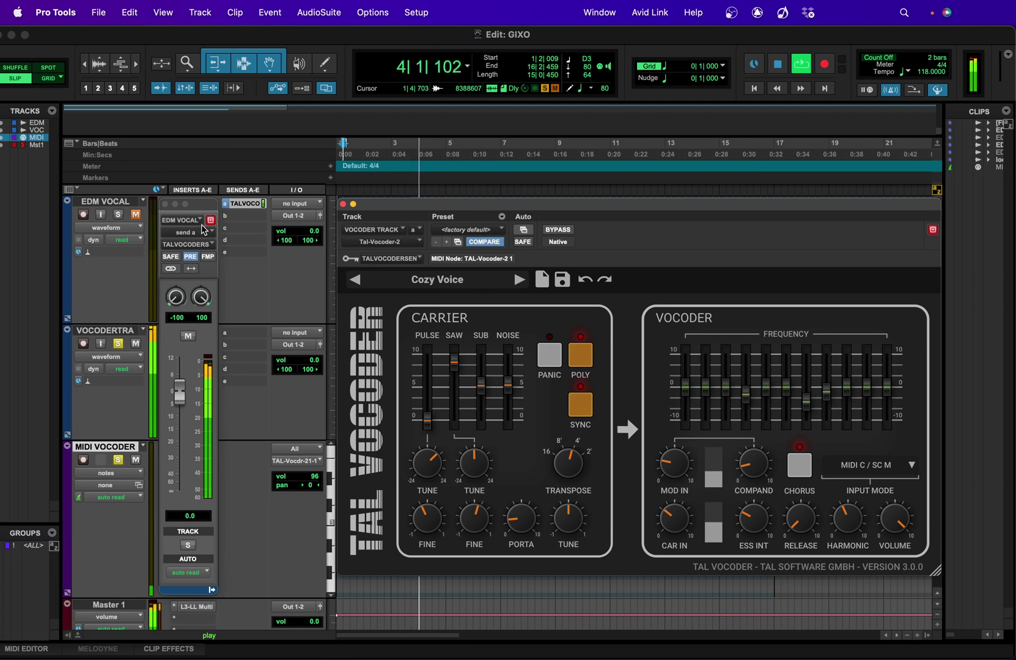
Unmute and solo EDM VOCAL, listen to it blended with the transposed vocoder, and stop playback
{"action": "left_click", "coordinate": [136, 215]}
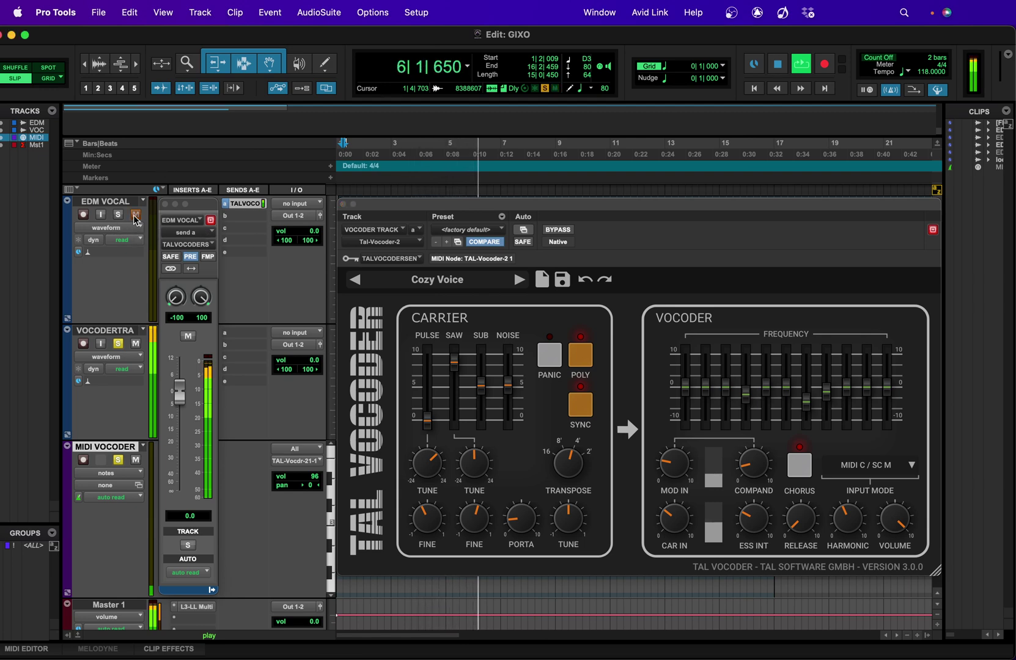
{"action": "left_click", "coordinate": [118, 215]}
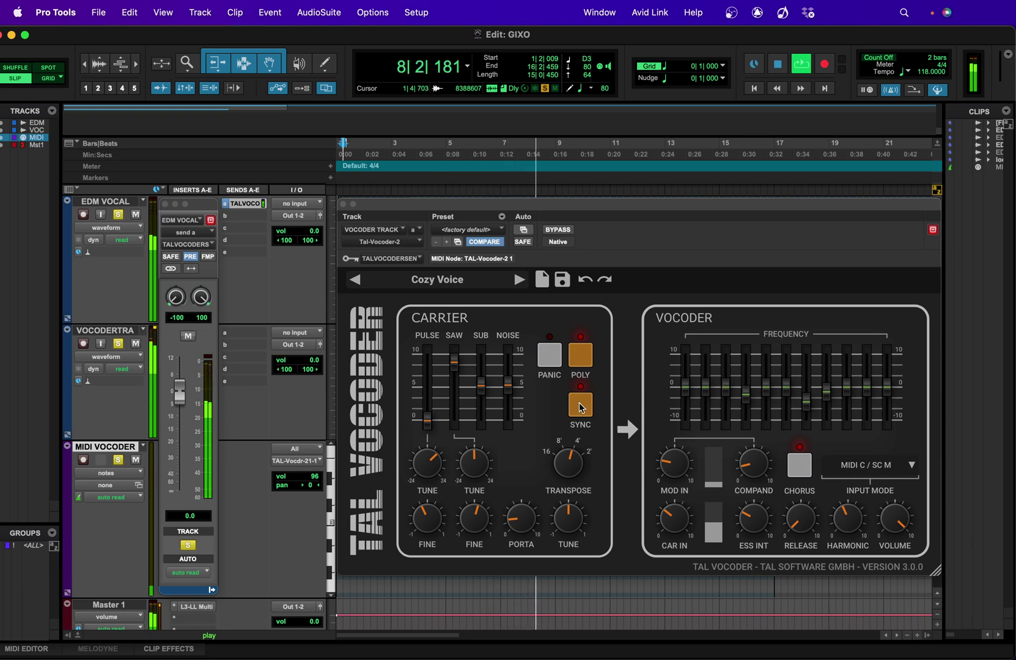
{"action": "left_click", "coordinate": [566, 457]}
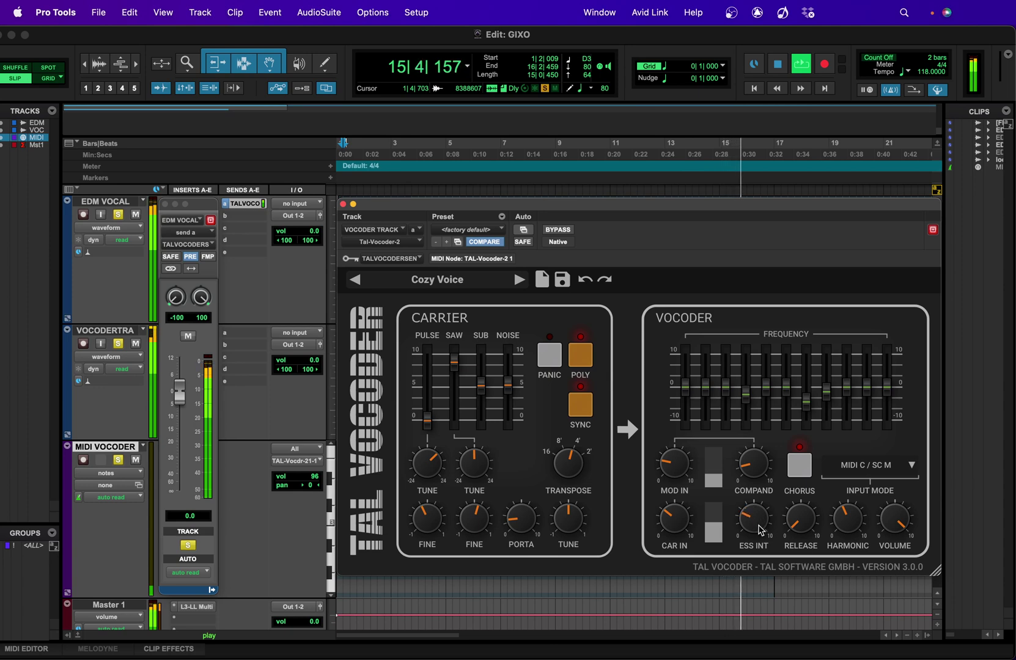
{"action": "key", "text": "space"}
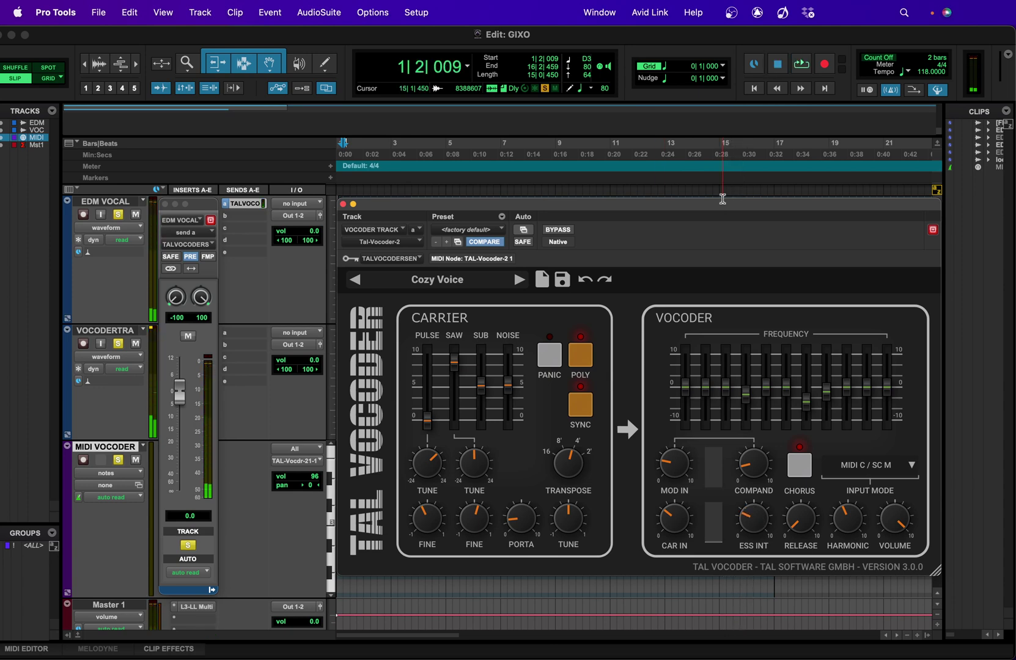
{"action": "left_click", "coordinate": [732, 13]}
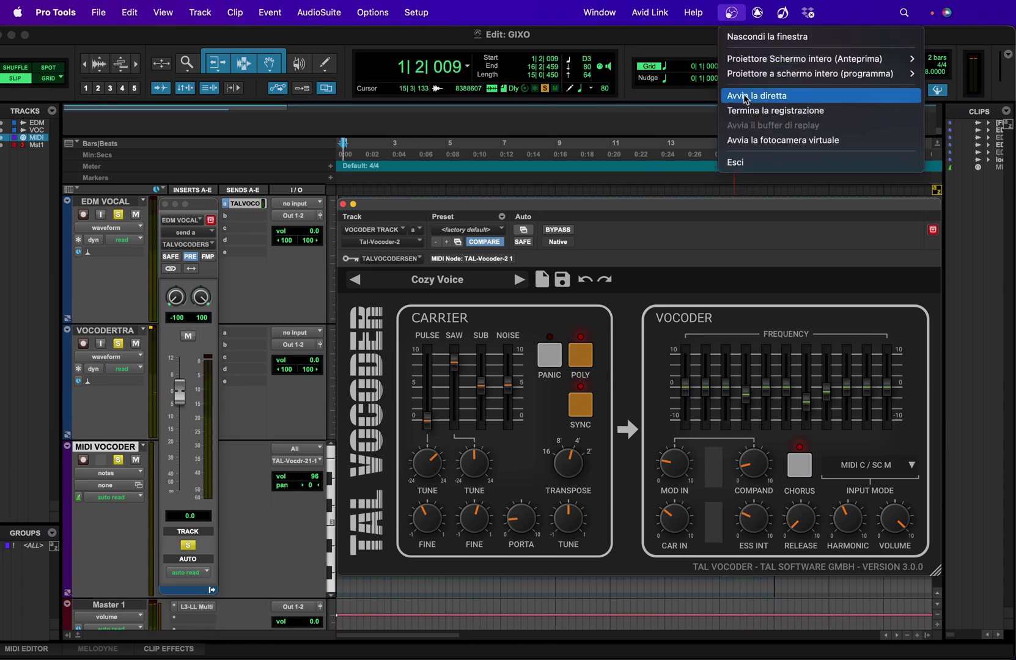